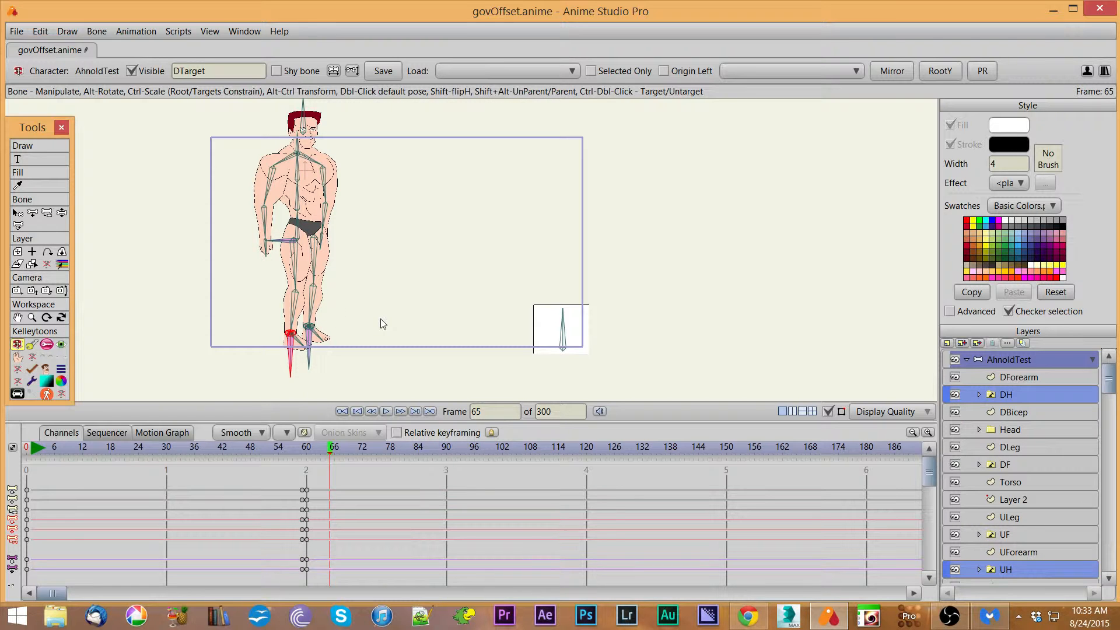
Step: Select the DCalf bone and inspect its bone constraints, including angle limits and IK target
left_click(17, 213)
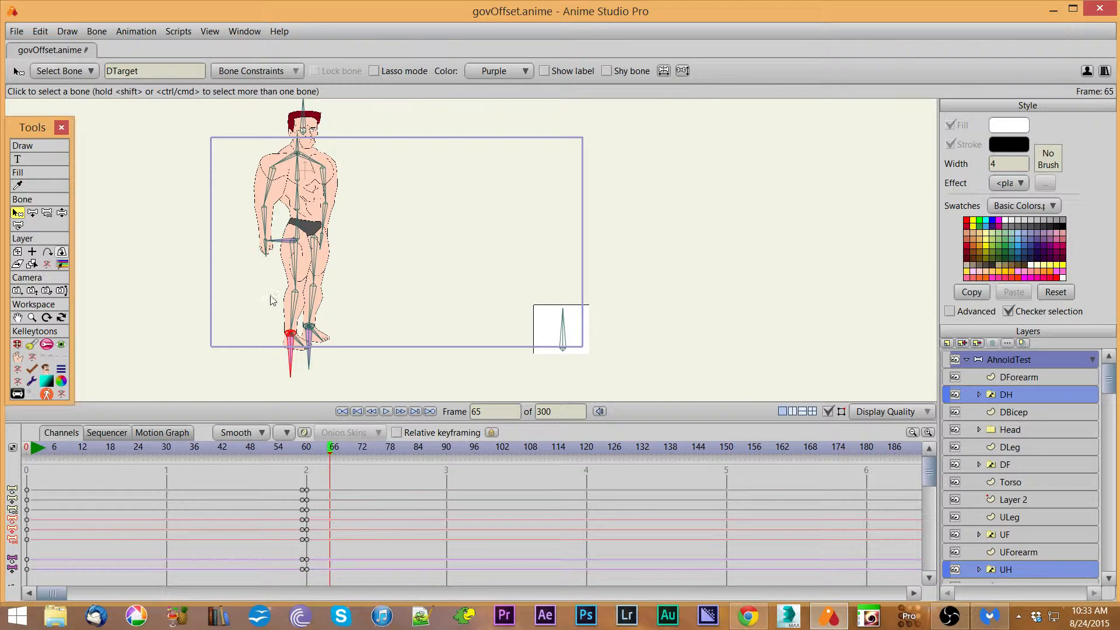
left_click(296, 310)
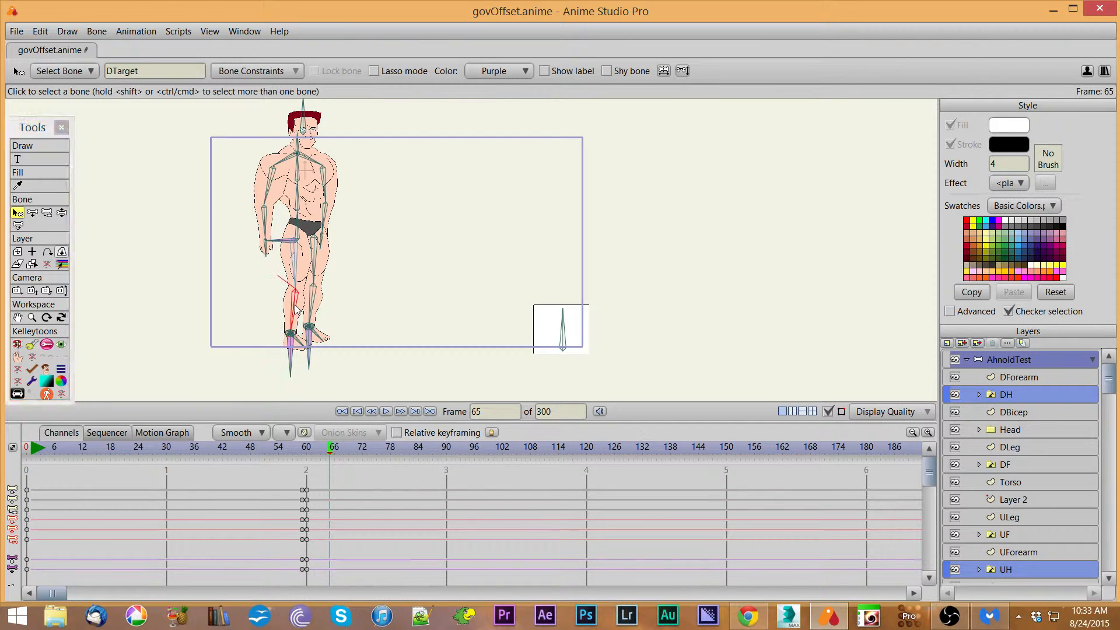
left_click(257, 71)
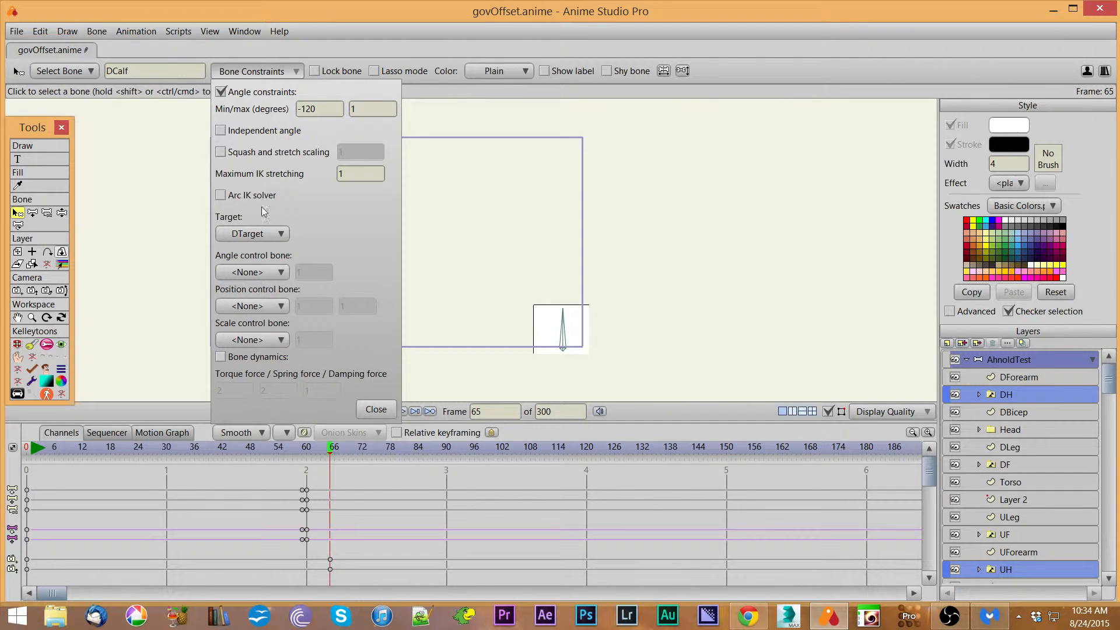
left_click(376, 409)
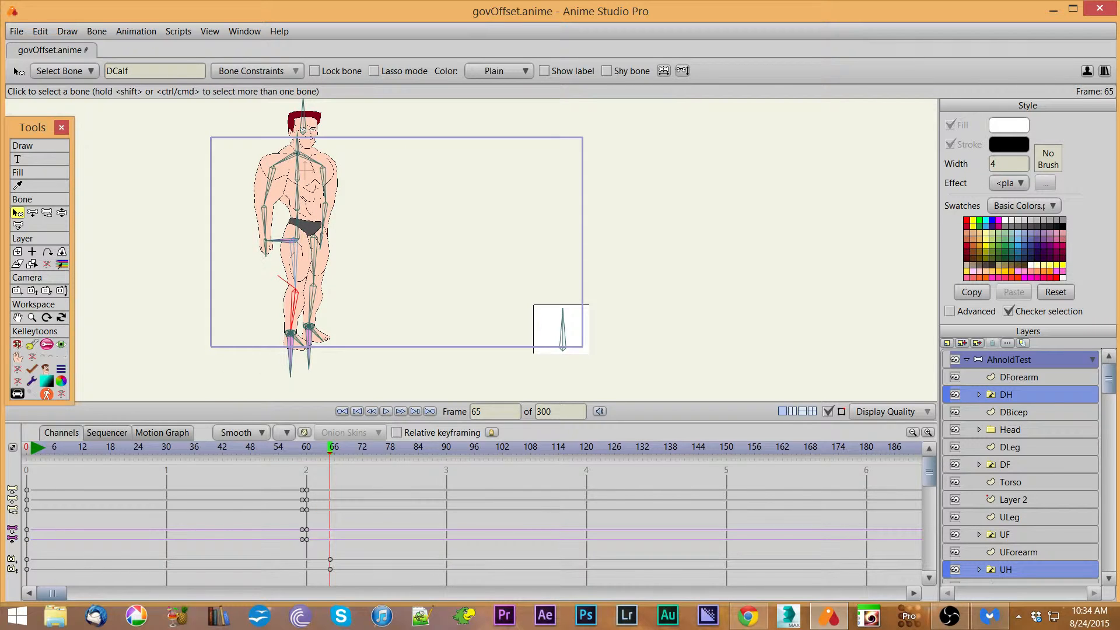
Step: With the character tool, pose the character into a crouch at frame 65 by lowering the root and moving both foot targets
left_click(17, 344)
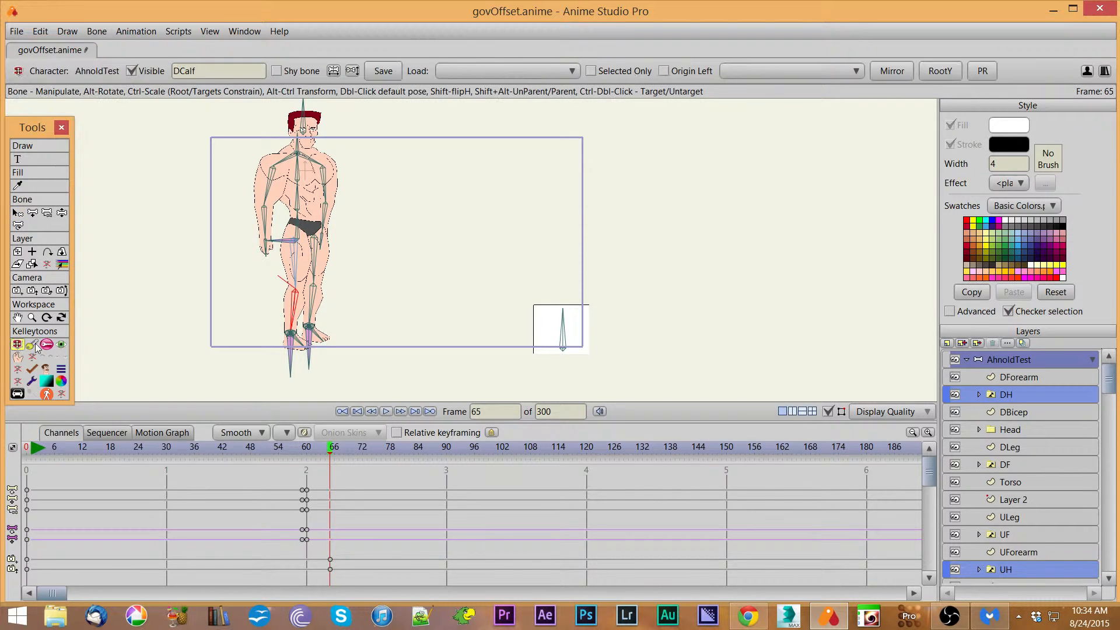
mouse_move(292, 357)
left_mouse_down()
mouse_move(297, 327)
mouse_move(277, 330)
mouse_move(324, 333)
mouse_move(286, 351)
left_mouse_up()
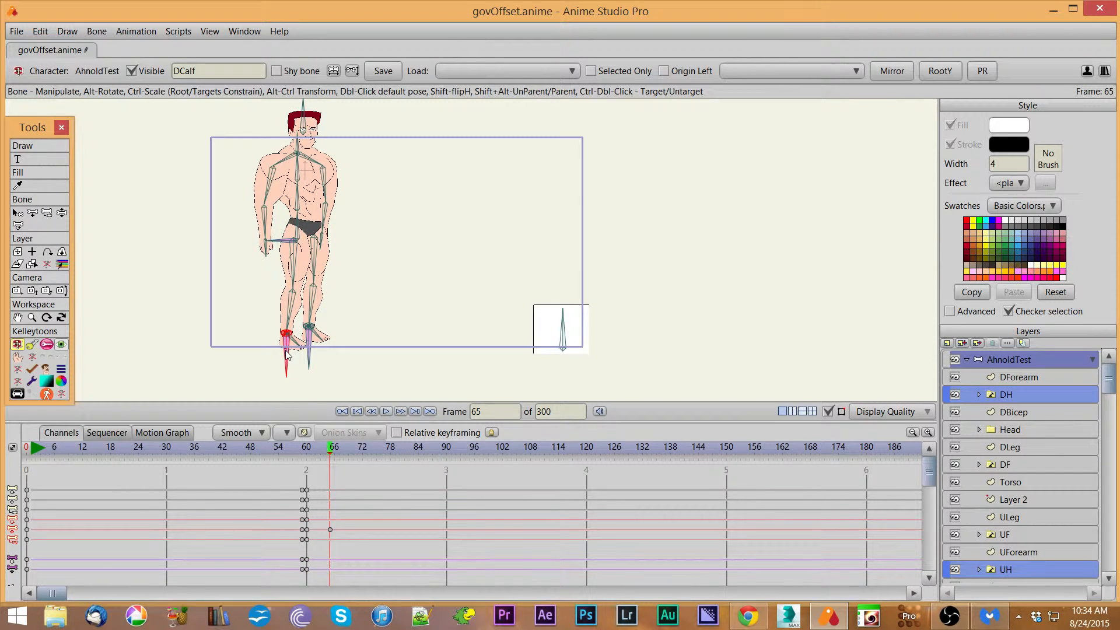
mouse_move(283, 241)
left_mouse_down()
mouse_move(300, 245)
mouse_move(265, 249)
mouse_move(285, 252)
mouse_move(273, 249)
mouse_move(285, 249)
mouse_move(281, 239)
left_mouse_up()
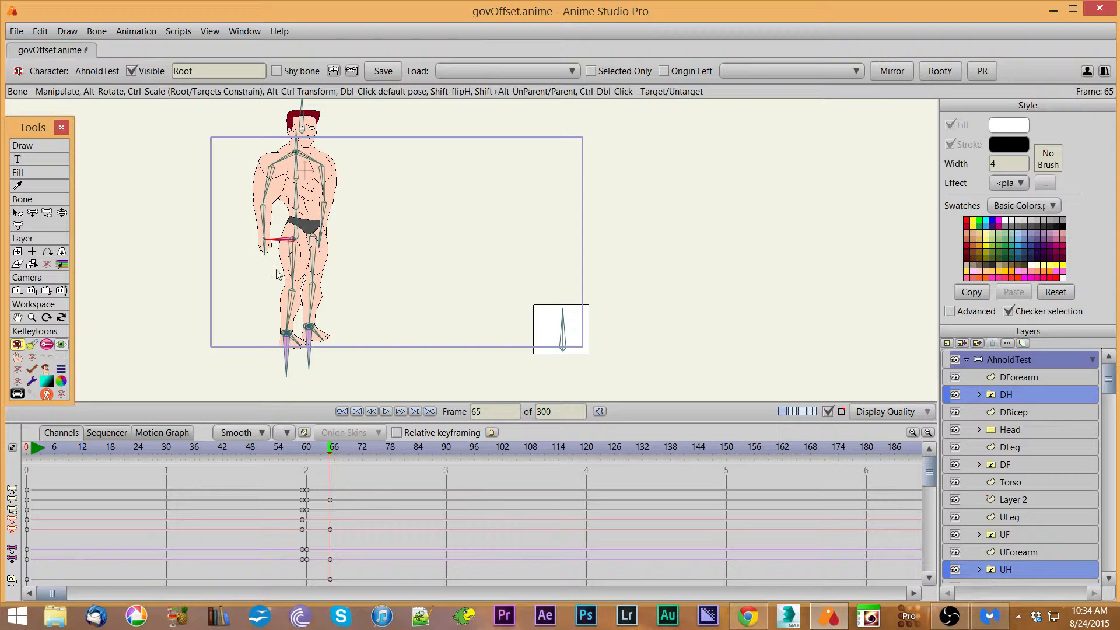
left_click_drag(281, 244, 283, 276)
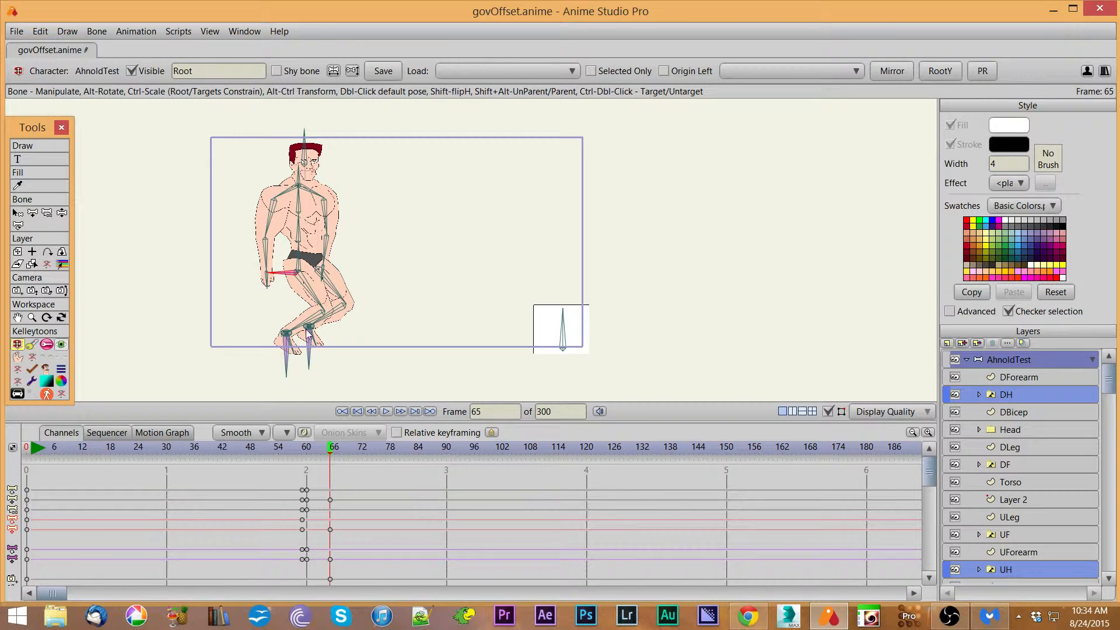
left_click_drag(313, 357, 353, 359)
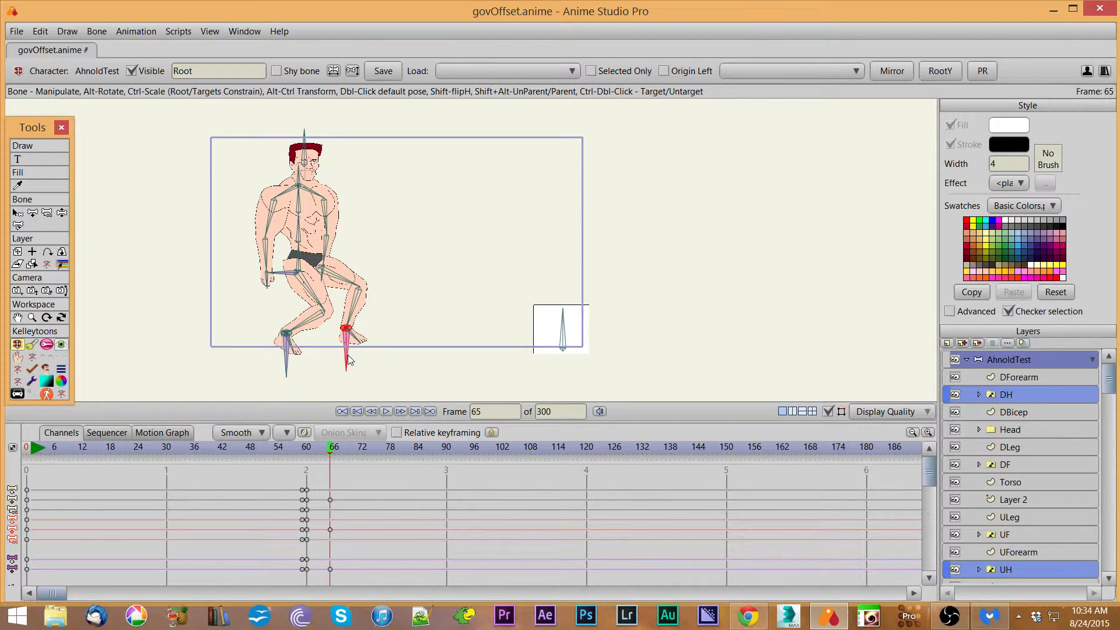
mouse_move(286, 364)
left_mouse_down()
mouse_move(264, 349)
mouse_move(273, 353)
left_mouse_up()
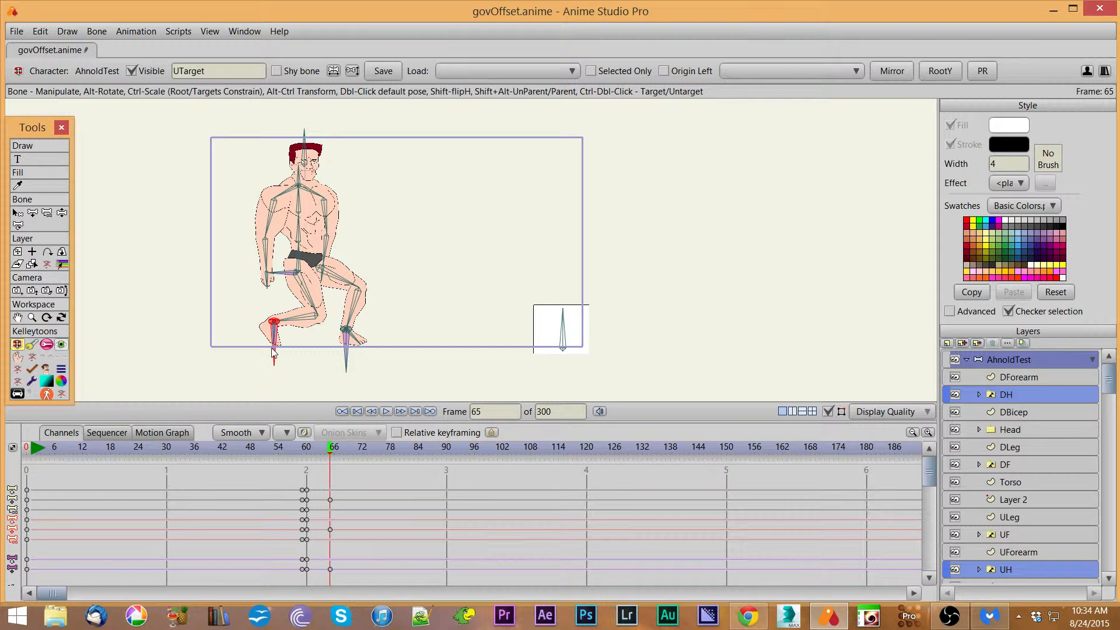
left_click_drag(290, 272, 291, 268)
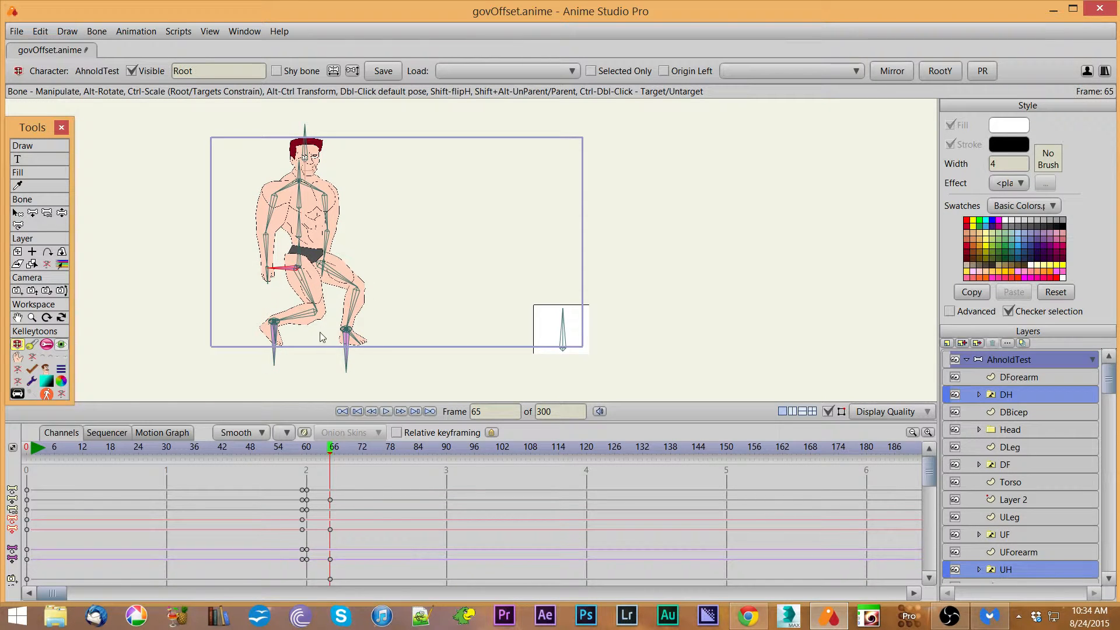
Step: Rotate the UFoot bone to angle the raised foot and key the pose
left_click(346, 357)
left_click_drag(345, 357, 358, 340)
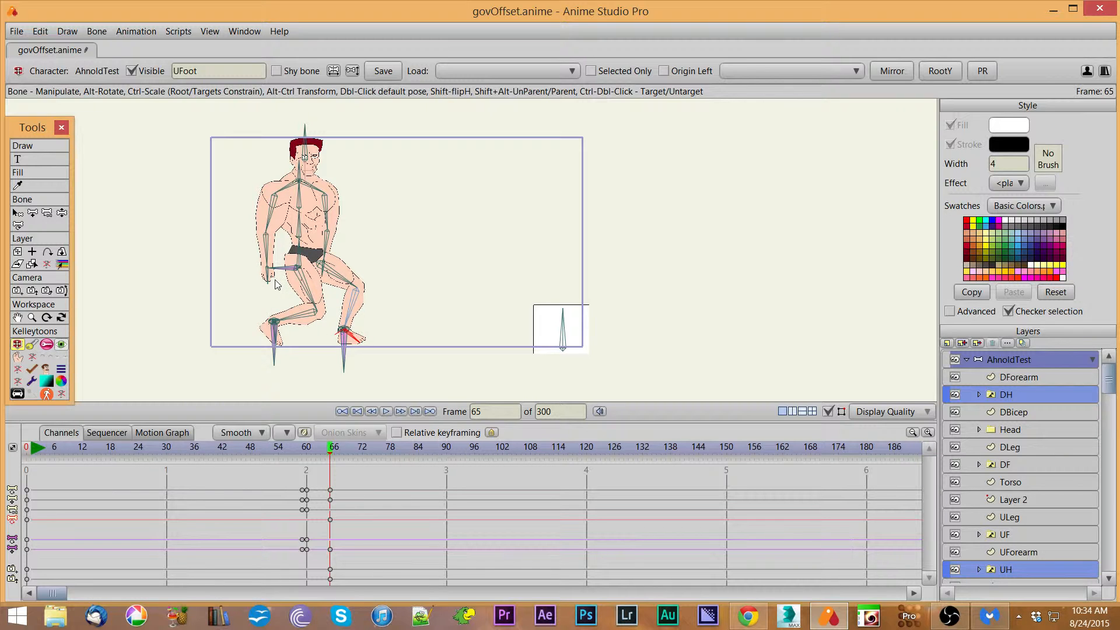
key("ctrl+f")
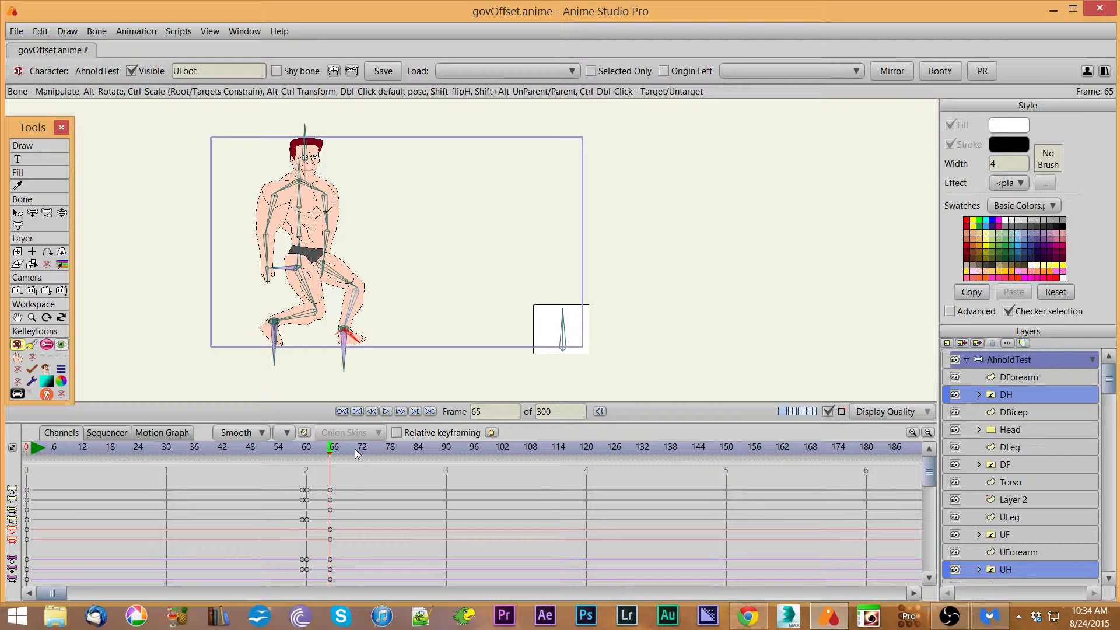
Step: At frame 70, raise the root and lift the DTarget foot, rotating the DFoot bone
left_click(354, 450)
left_click_drag(275, 269, 308, 244)
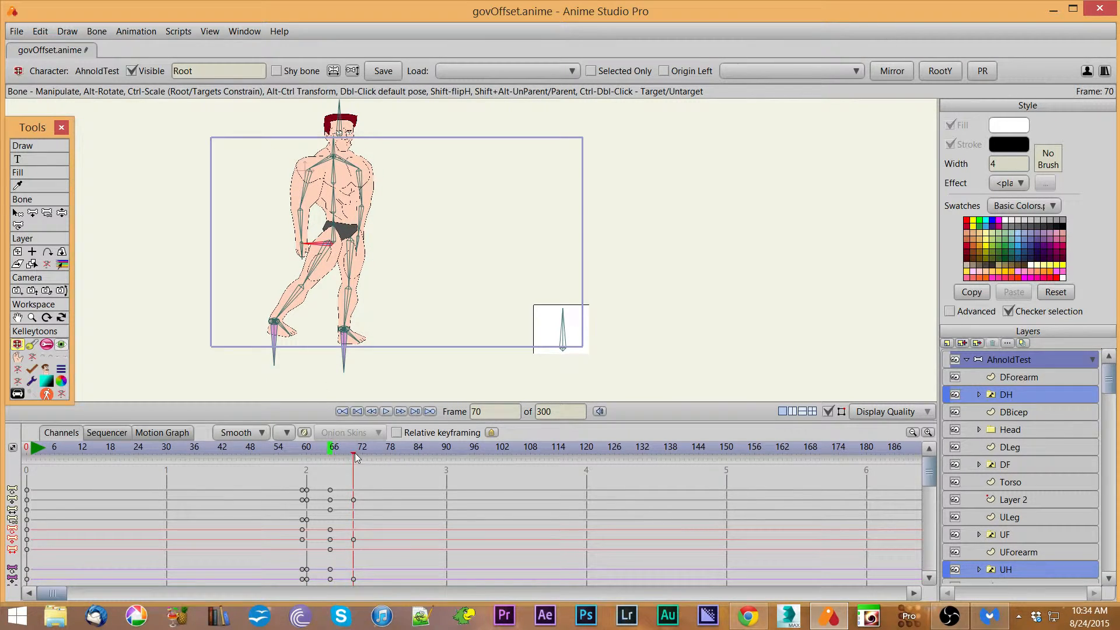
mouse_move(353, 454)
left_mouse_down()
mouse_move(334, 456)
mouse_move(353, 454)
left_mouse_up()
left_click_drag(270, 357, 305, 317)
left_click_drag(302, 298, 290, 286)
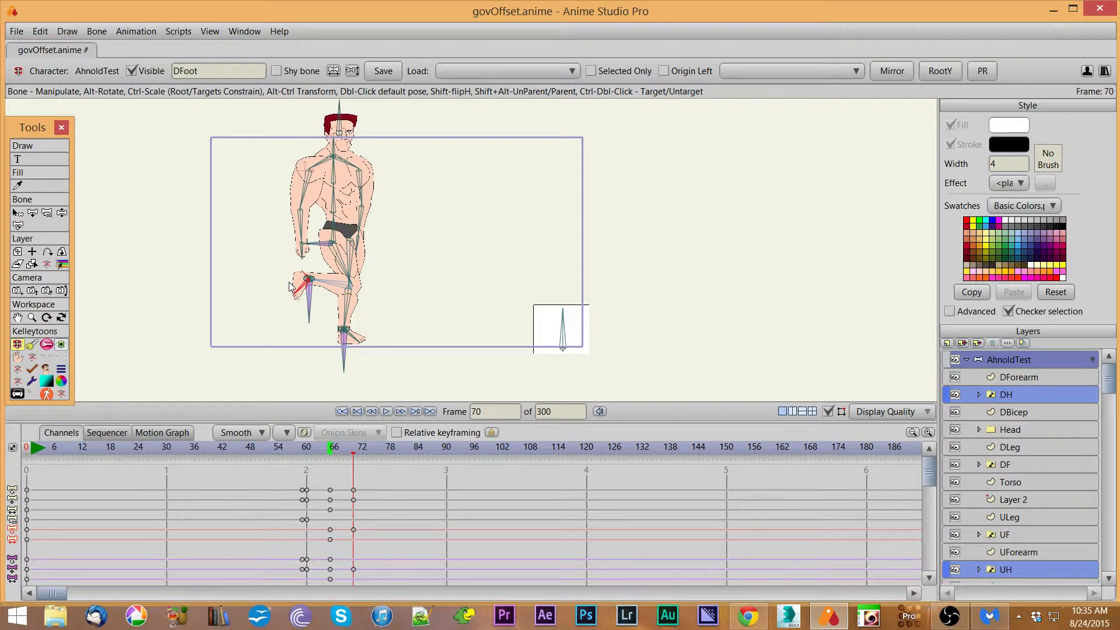
Step: At frame 75, shift the root to the right and set the lifted foot down further right
mouse_move(355, 458)
left_mouse_down()
mouse_move(328, 457)
mouse_move(363, 457)
mouse_move(335, 461)
mouse_move(353, 464)
left_mouse_up()
left_click(378, 451)
left_click_drag(309, 251, 336, 261)
left_click_drag(308, 316, 425, 347)
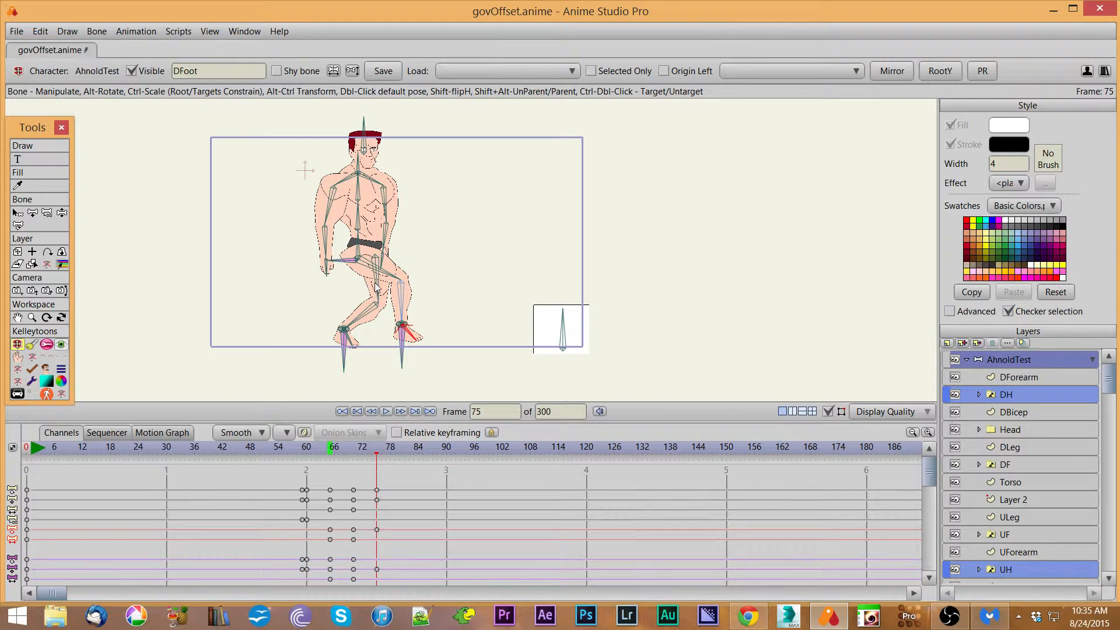
left_click_drag(340, 265, 340, 270)
left_click_drag(404, 359, 402, 363)
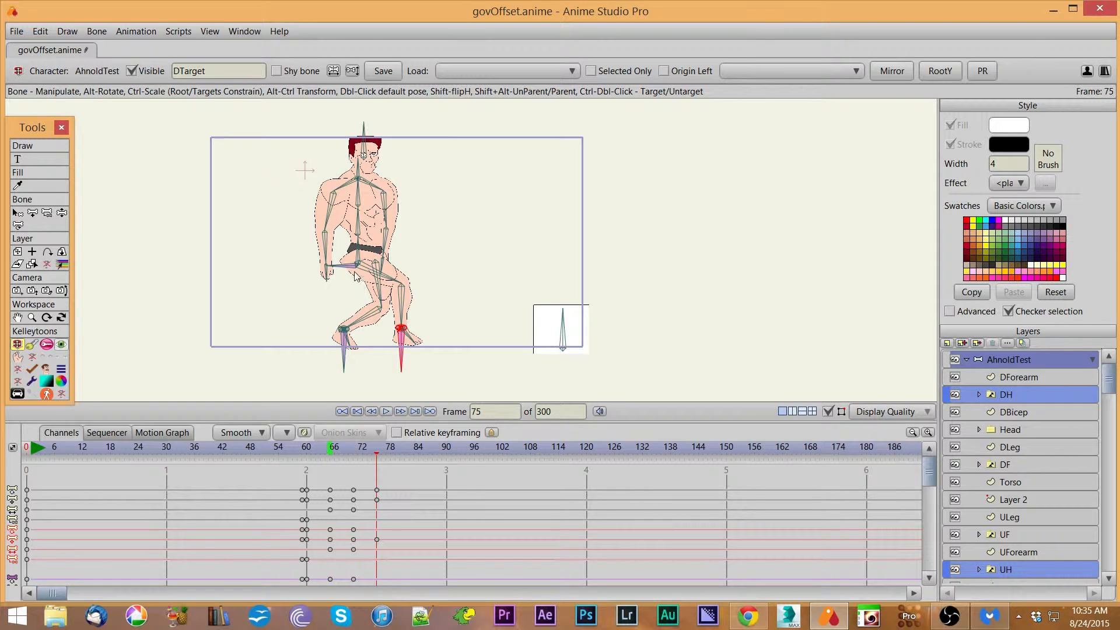
left_click_drag(329, 260, 360, 269)
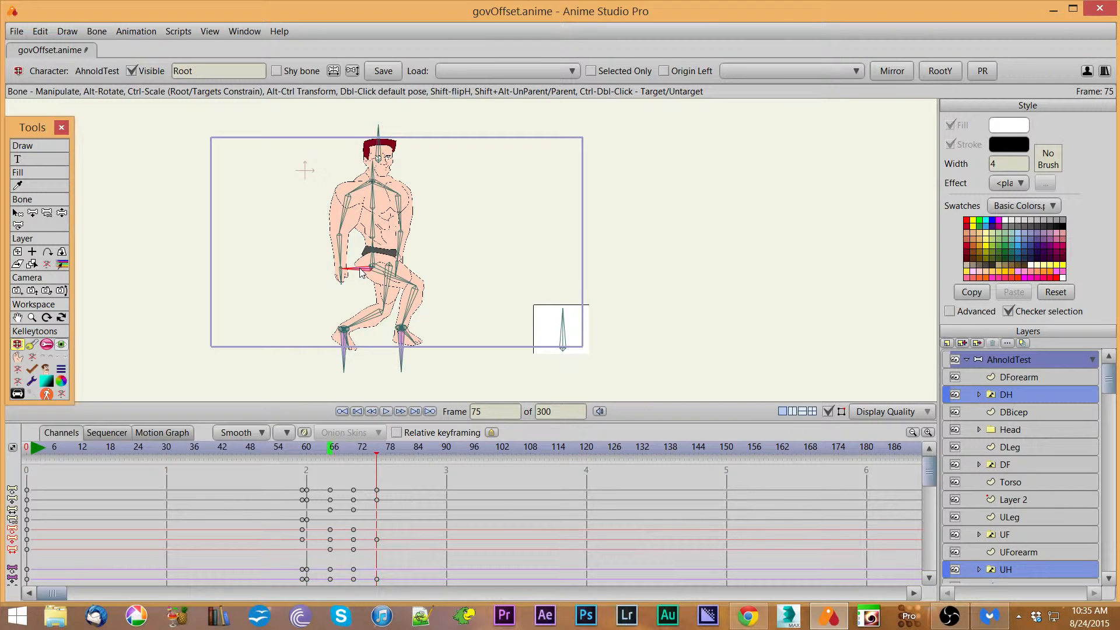
Step: Apply RootY to the pose and rotate the DFoot bone at frame 75 to angle the landing foot
left_click(942, 75)
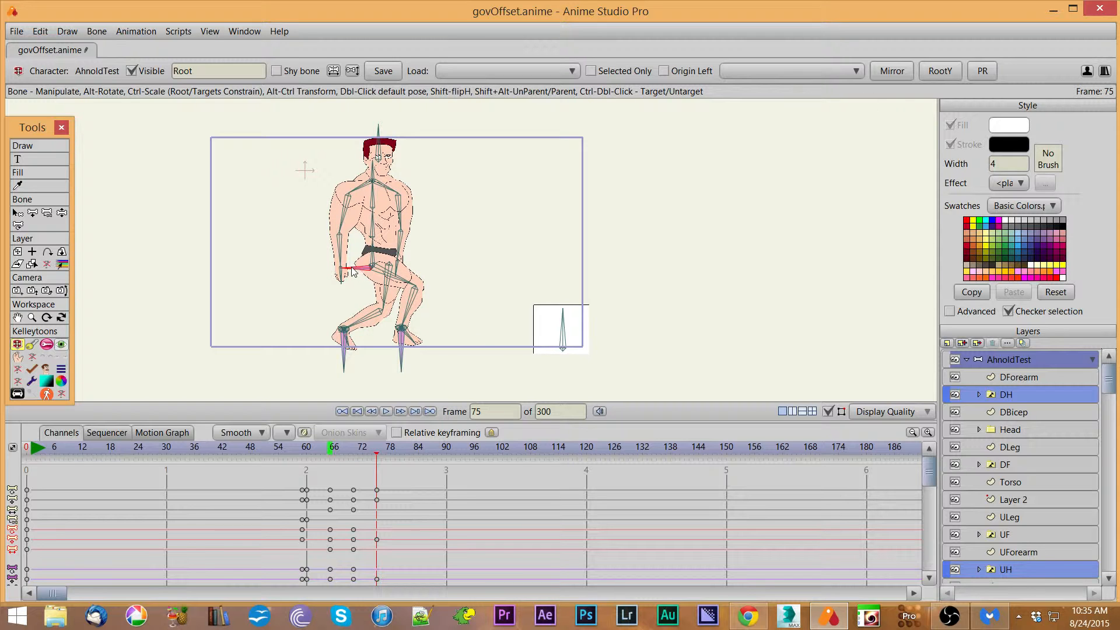
left_click_drag(330, 453, 377, 452)
left_click_drag(397, 363, 422, 349)
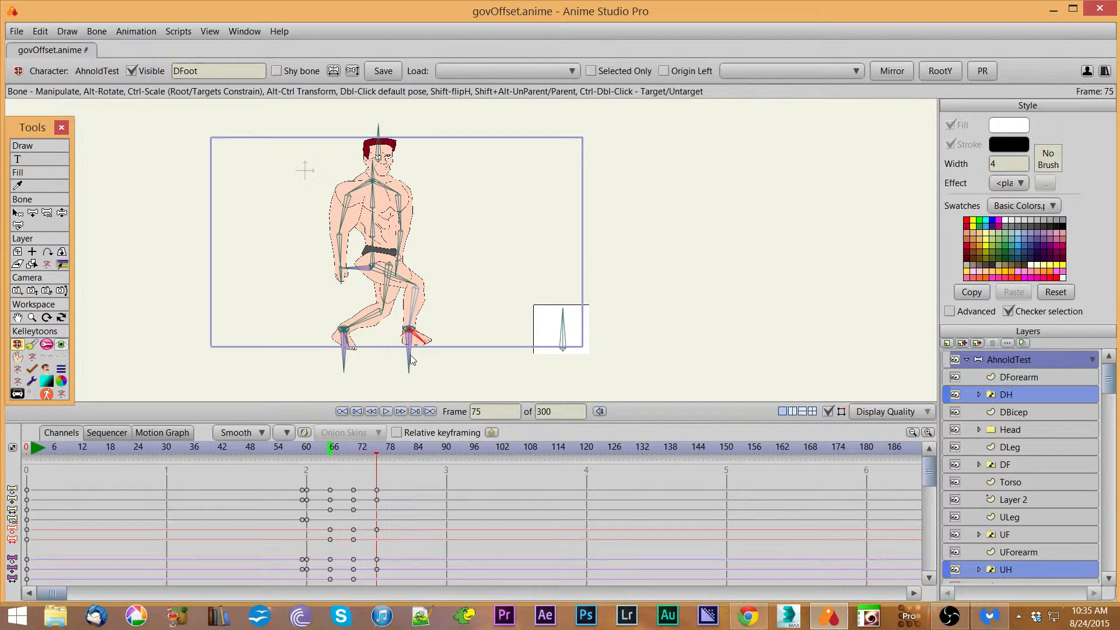
mouse_move(380, 457)
left_mouse_down()
mouse_move(330, 458)
mouse_move(376, 462)
left_mouse_up()
Step: From frame 65, pick UTarget as the target and mirror the stepping keyframes
left_click(335, 455)
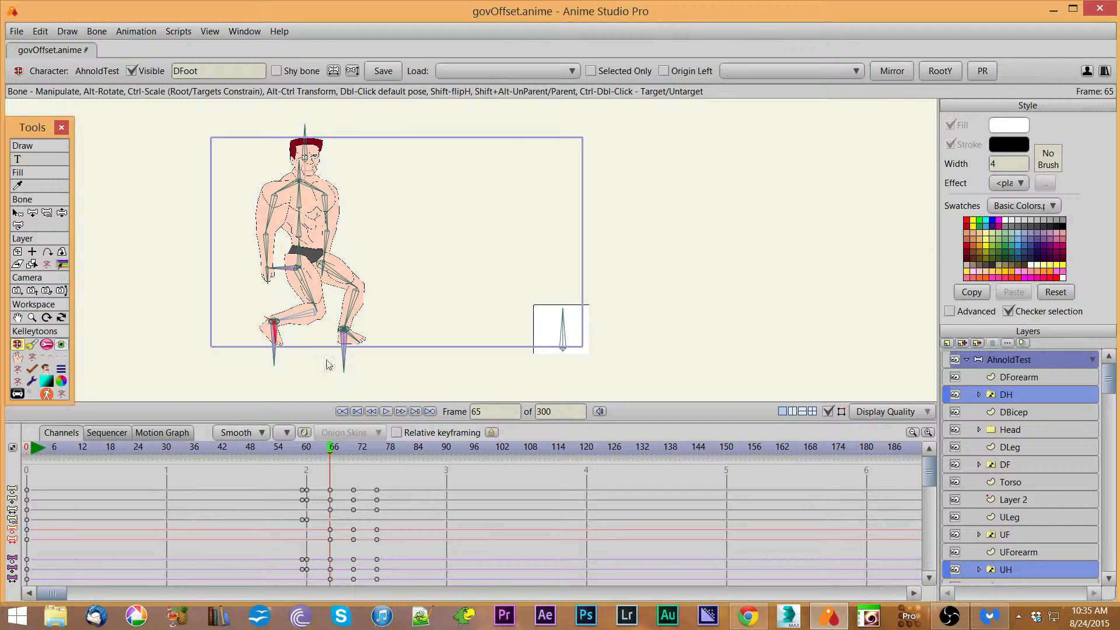
left_click(787, 68)
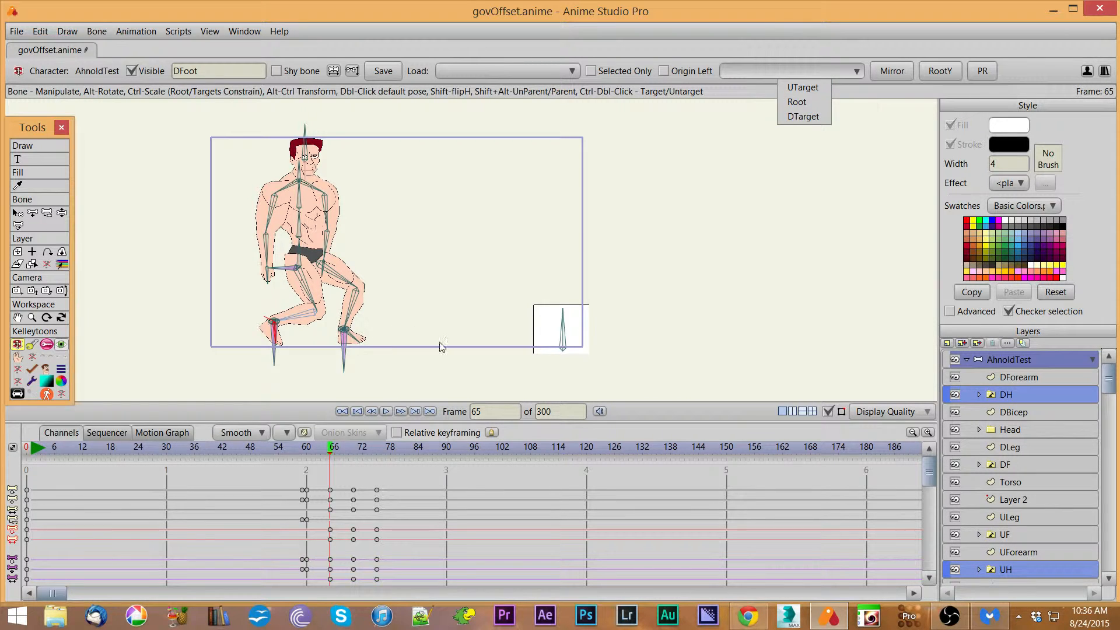
left_click(822, 88)
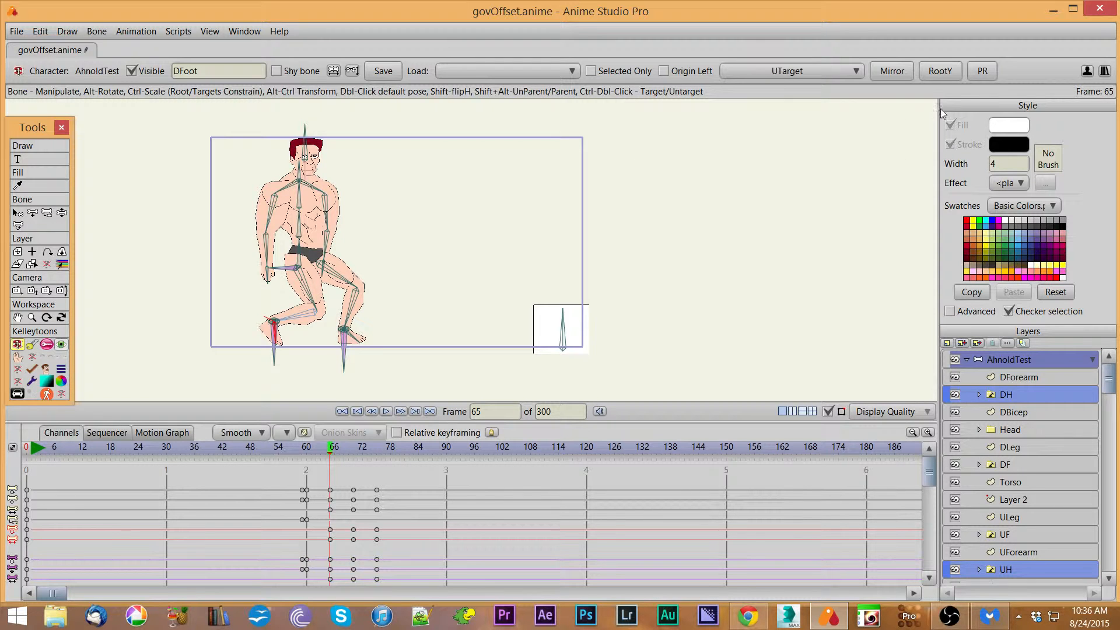
left_click(893, 71)
Step: Scrub the timeline between frames 65 and 85 to review the mirrored step
left_click_drag(330, 458, 425, 461)
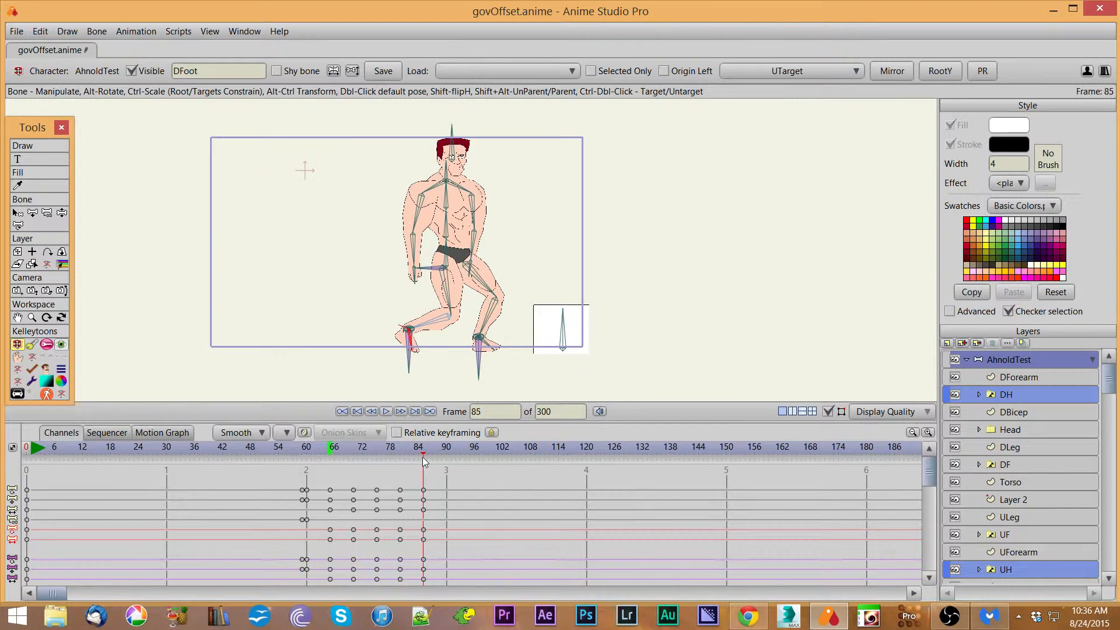
left_click(480, 374)
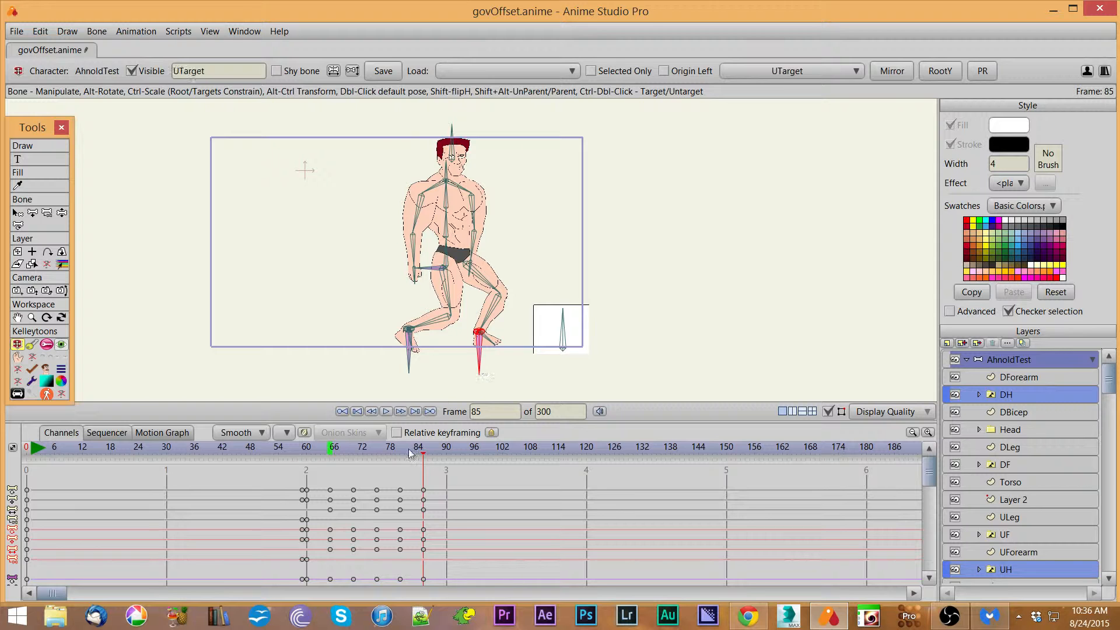
left_click_drag(428, 457, 330, 470)
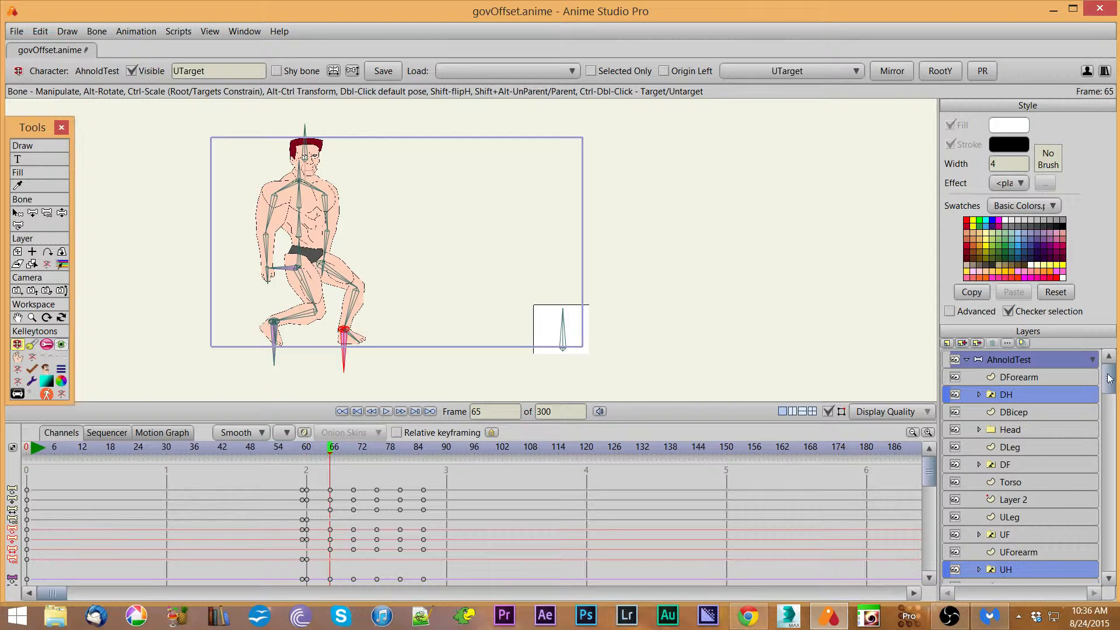
Step: Rename the layer Layer 2 as Box
left_click_drag(1110, 379, 1110, 570)
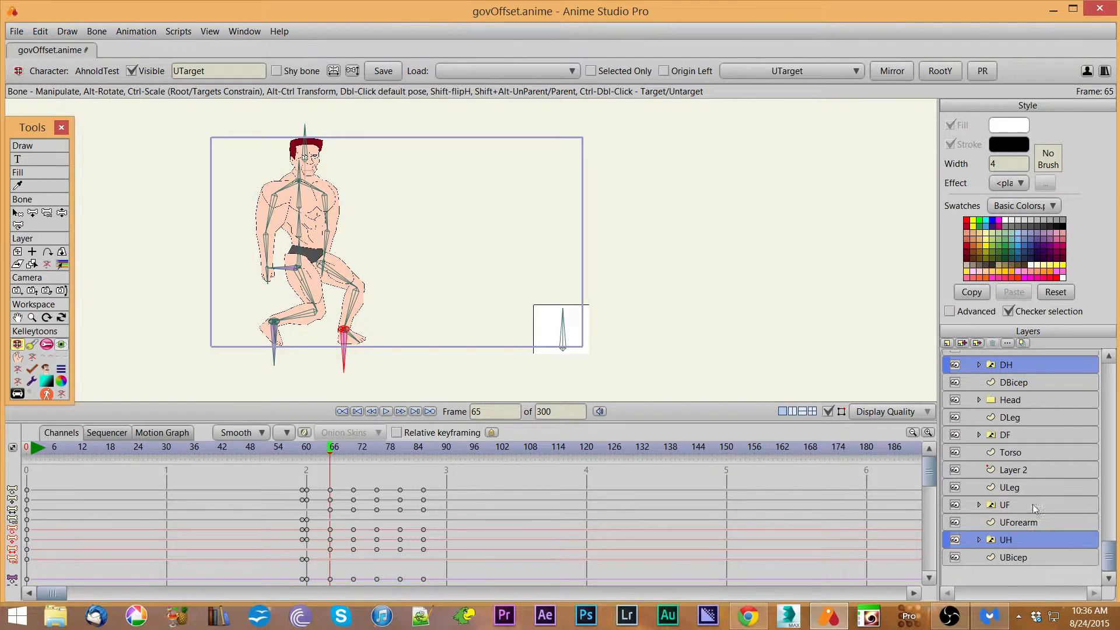
left_click(1021, 472)
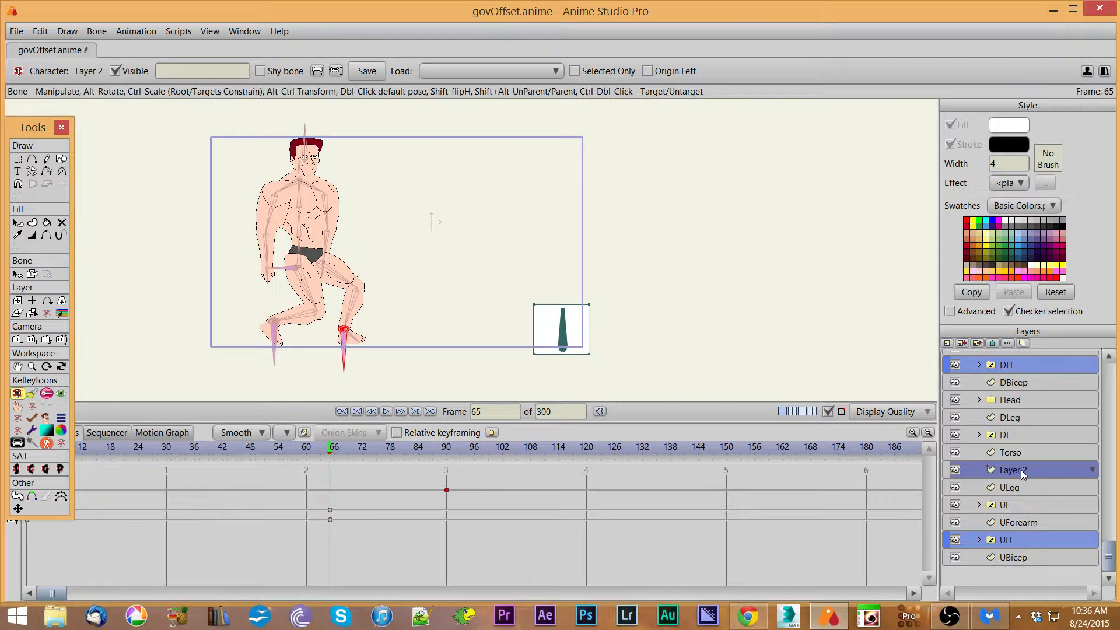
double_click(1021, 471)
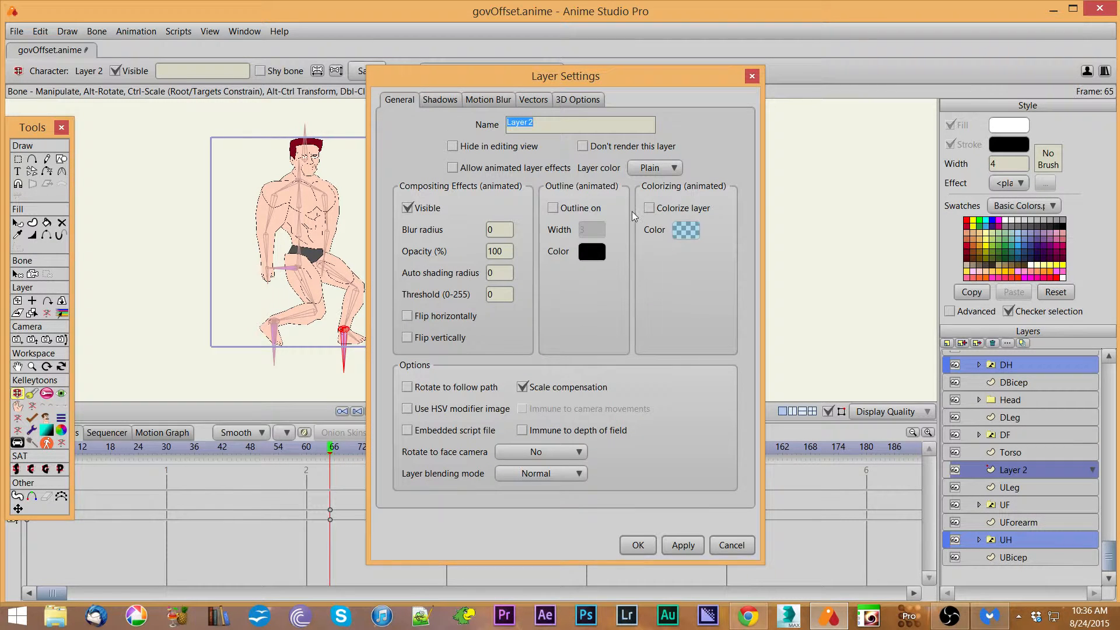
type("Box")
key("Return")
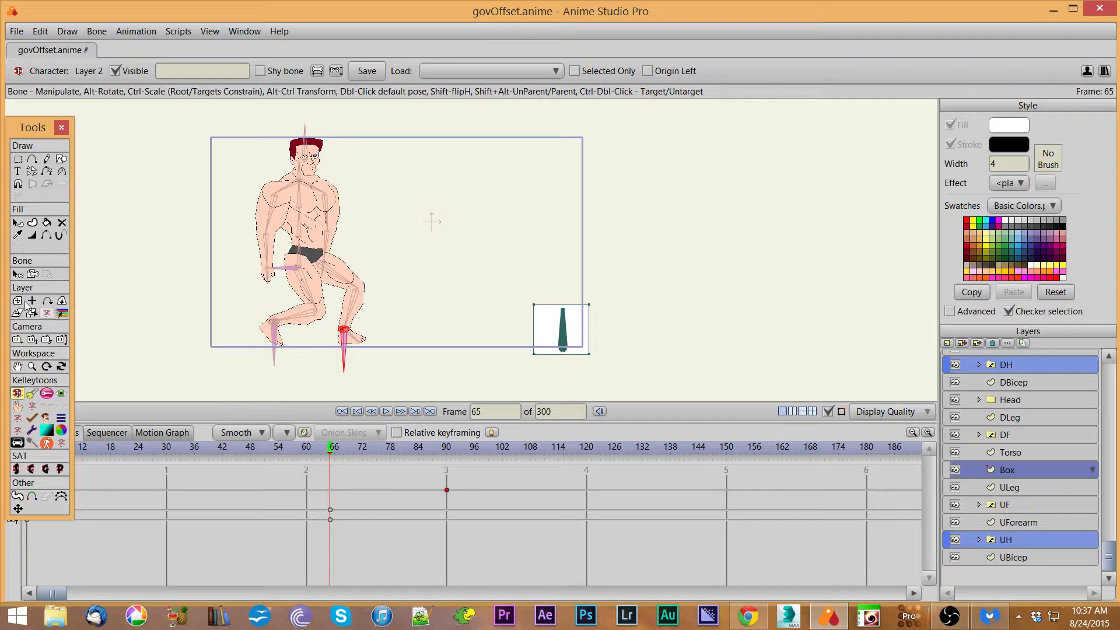
left_click(17, 274)
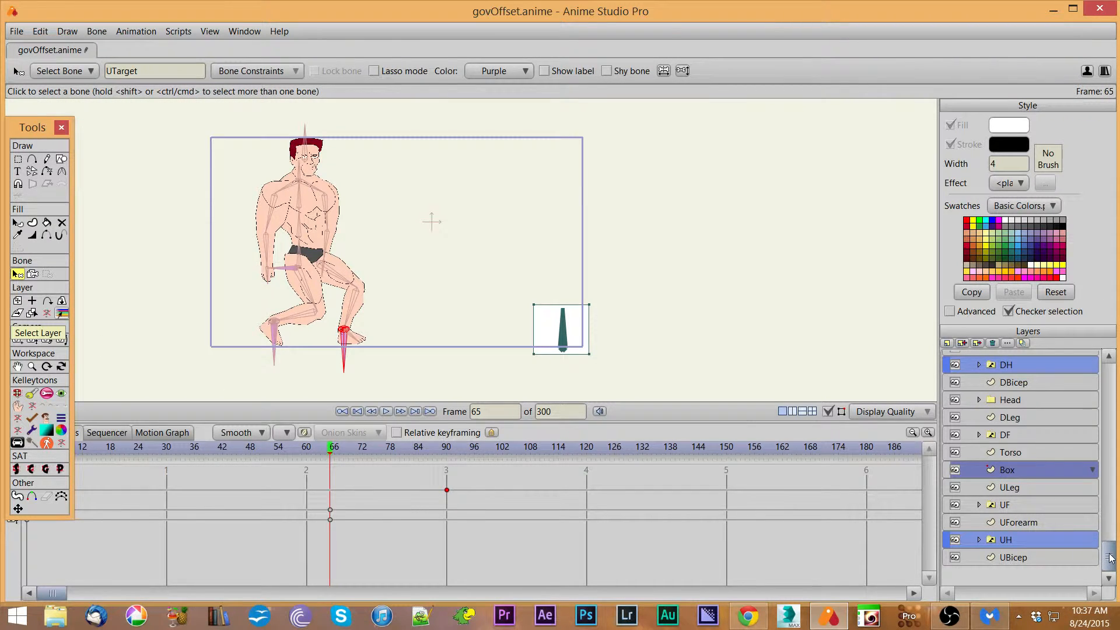
left_click_drag(1111, 559, 1111, 373)
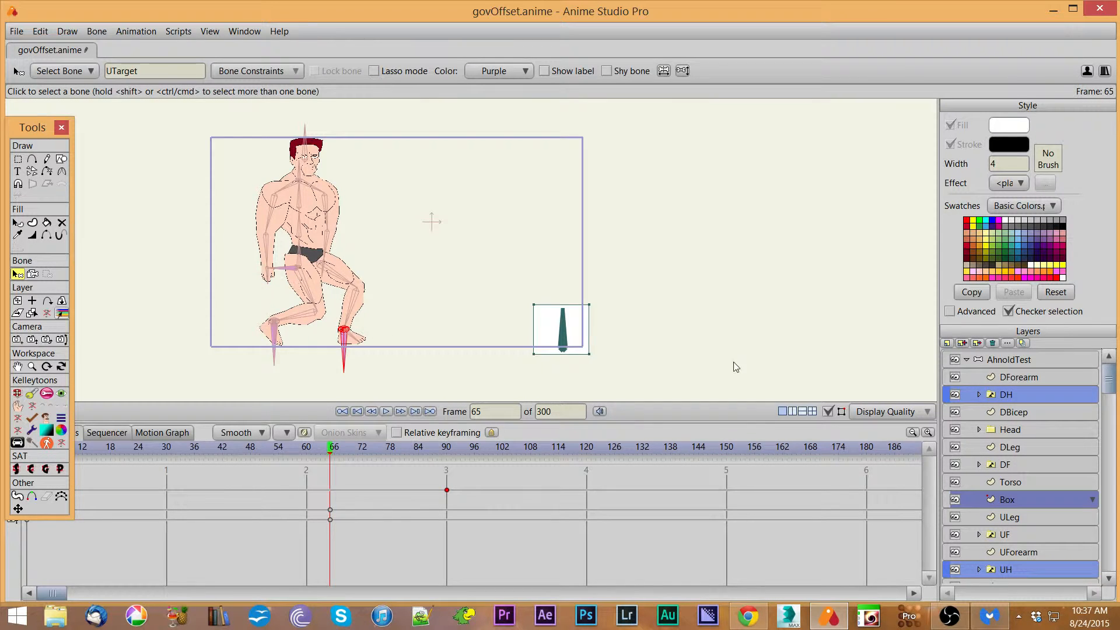
left_click_drag(1110, 384, 1109, 558)
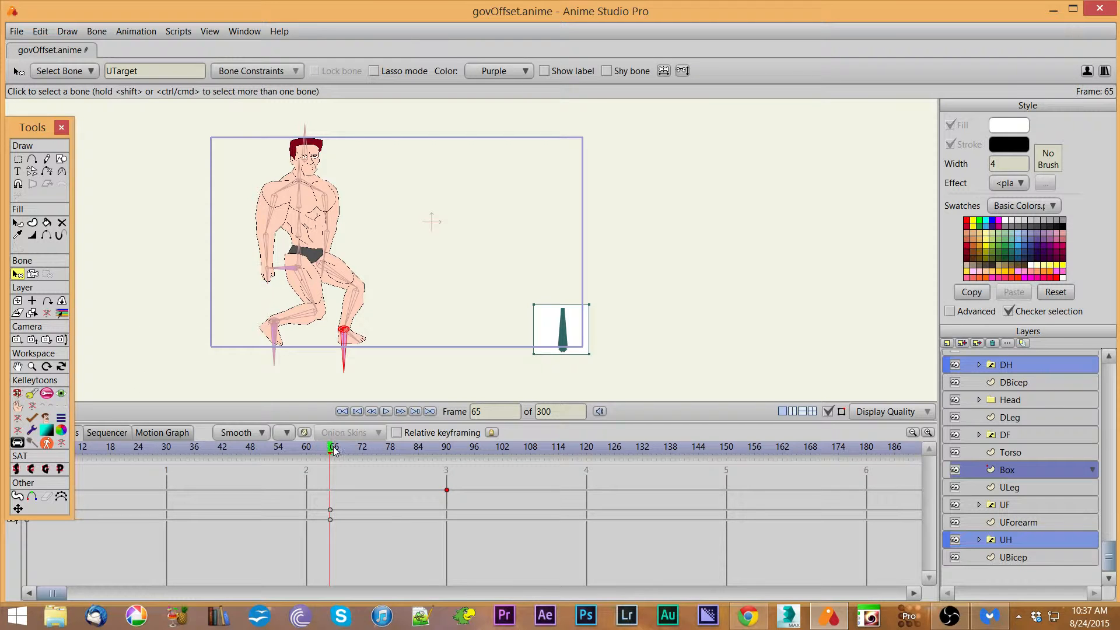
left_click_drag(330, 459, 3, 452)
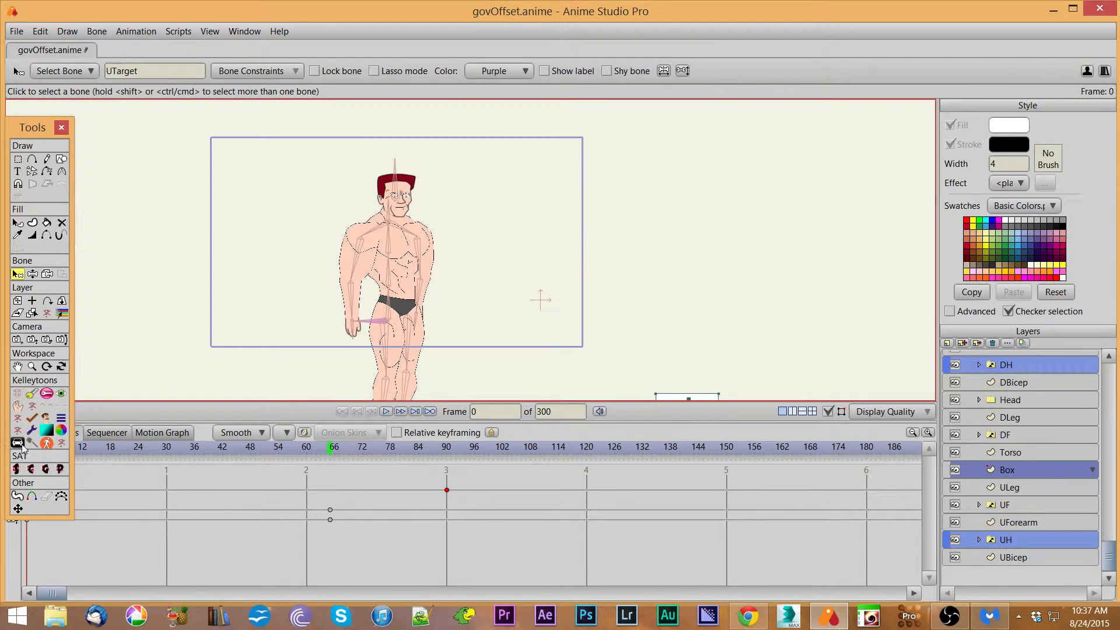
left_click_drag(24, 134, 35, 65)
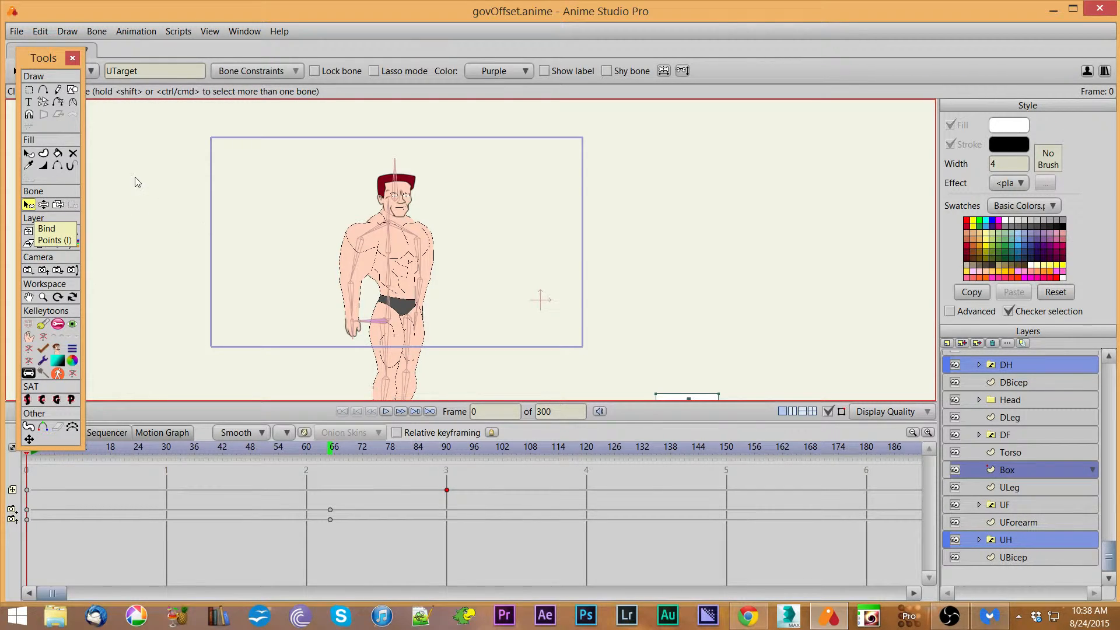
Step: On the AhnoldTest layer at frame 90, shift the forearm and move DTarget to plant the stepping foot
left_click_drag(39, 57, 35, 62)
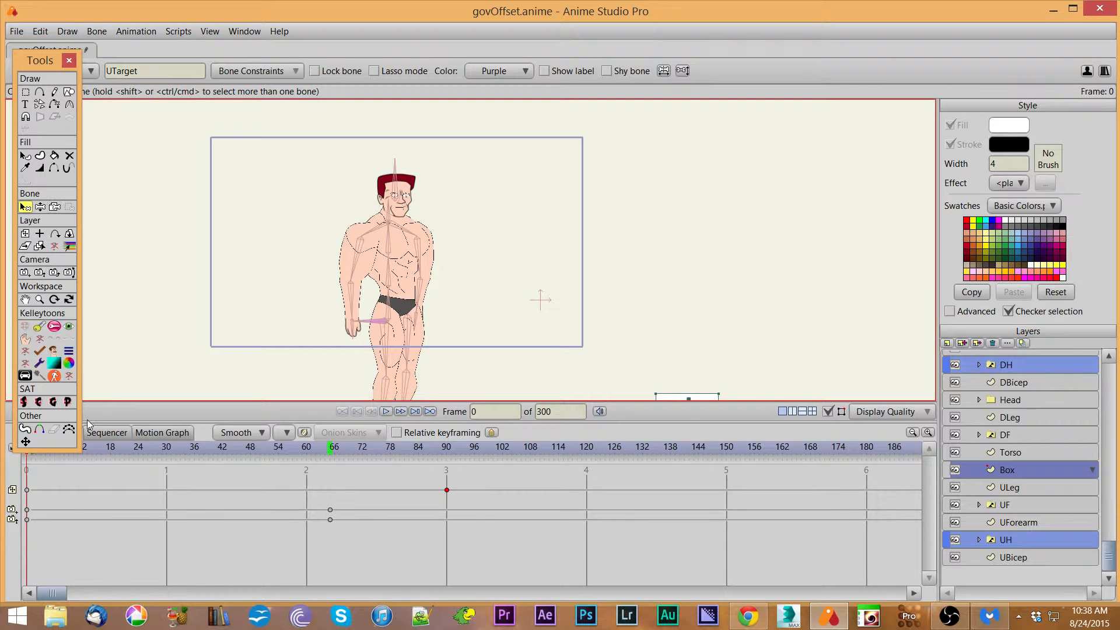
left_click_drag(771, 350, 760, 240)
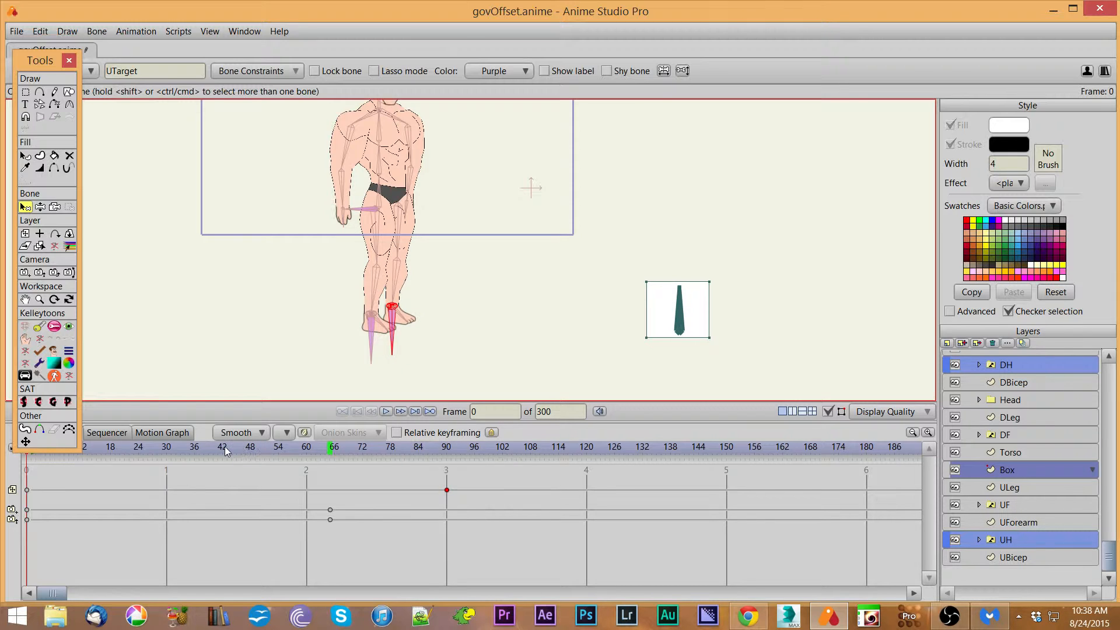
scroll(1112, 378, "up", 2)
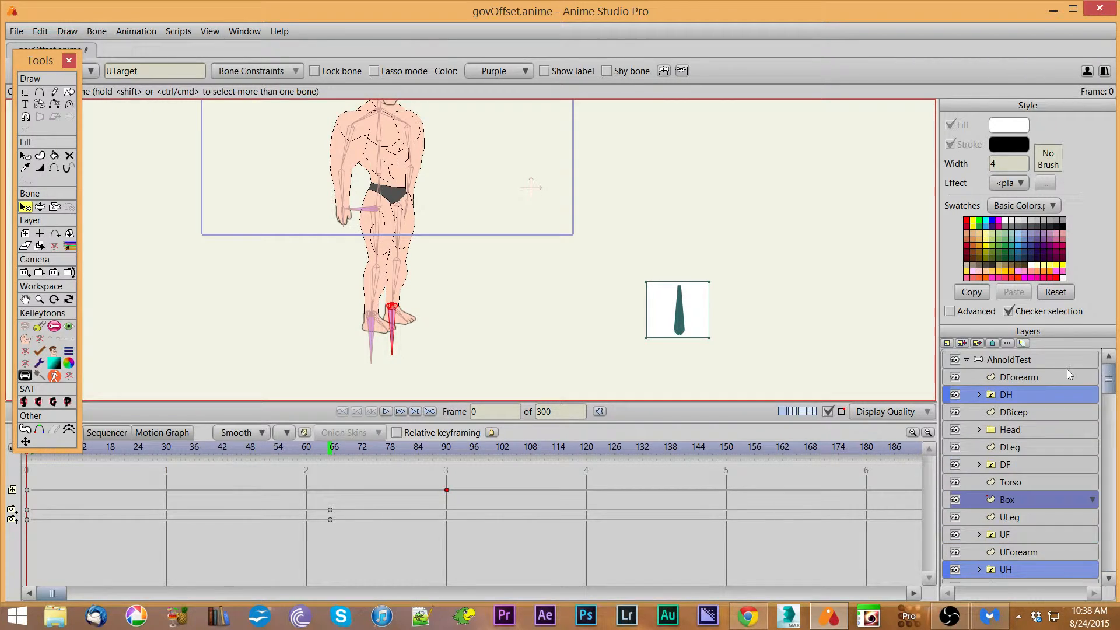
left_click(1057, 361)
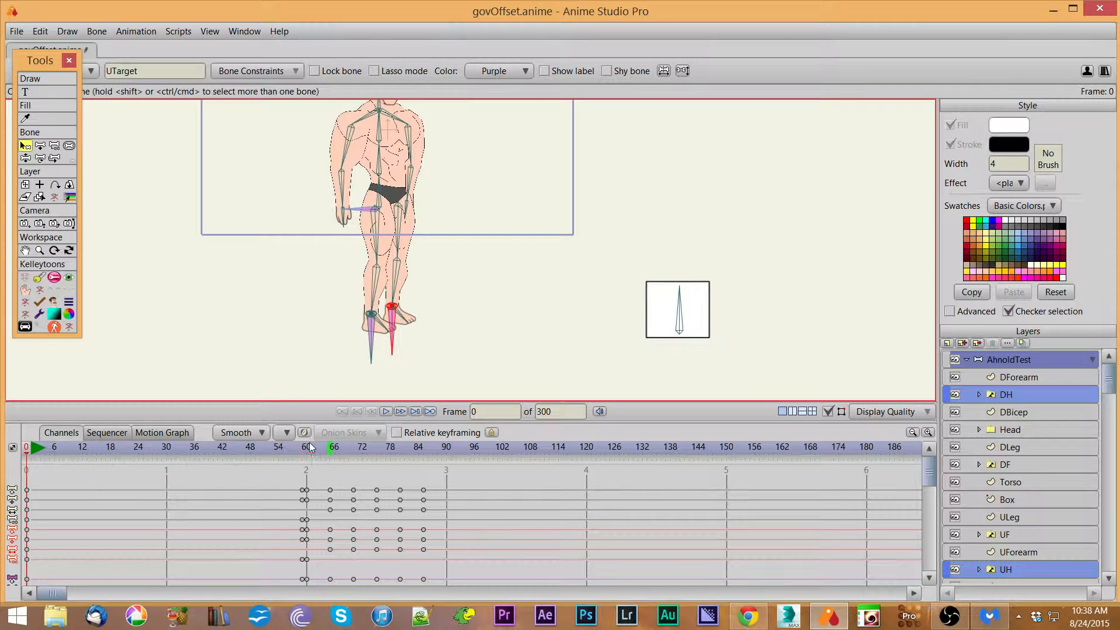
left_click_drag(315, 447, 413, 447)
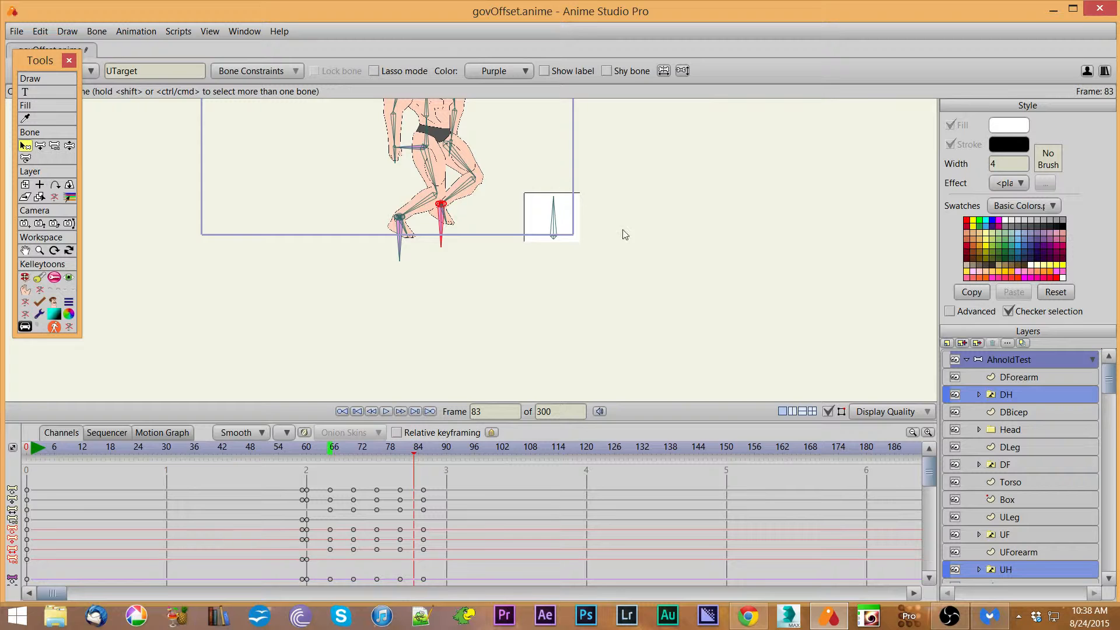
left_click_drag(685, 190, 684, 294)
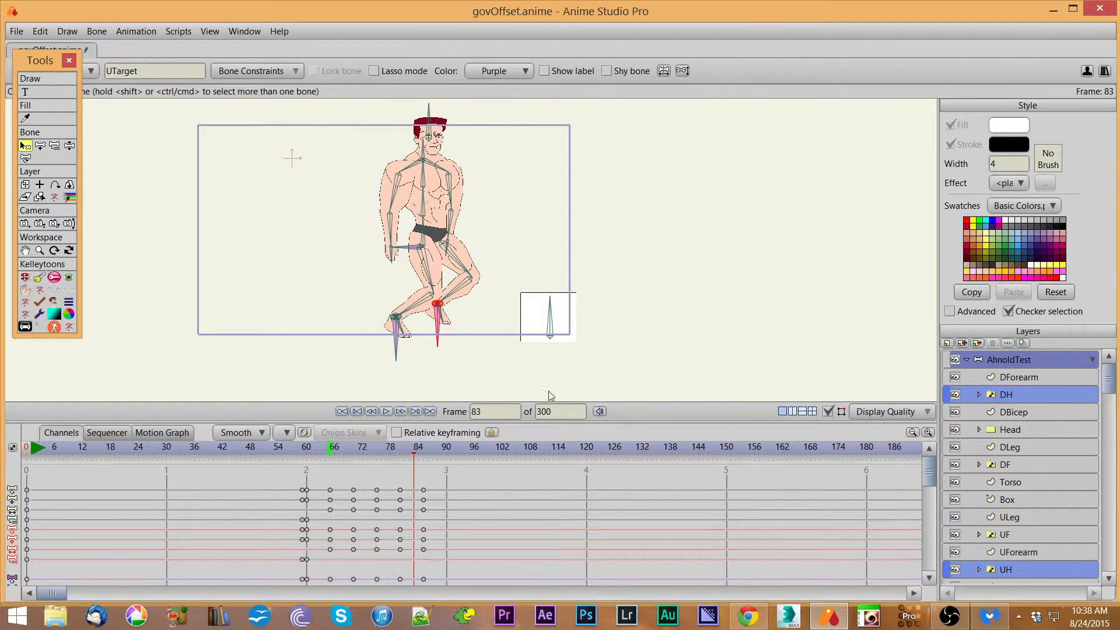
left_click_drag(413, 457, 446, 454)
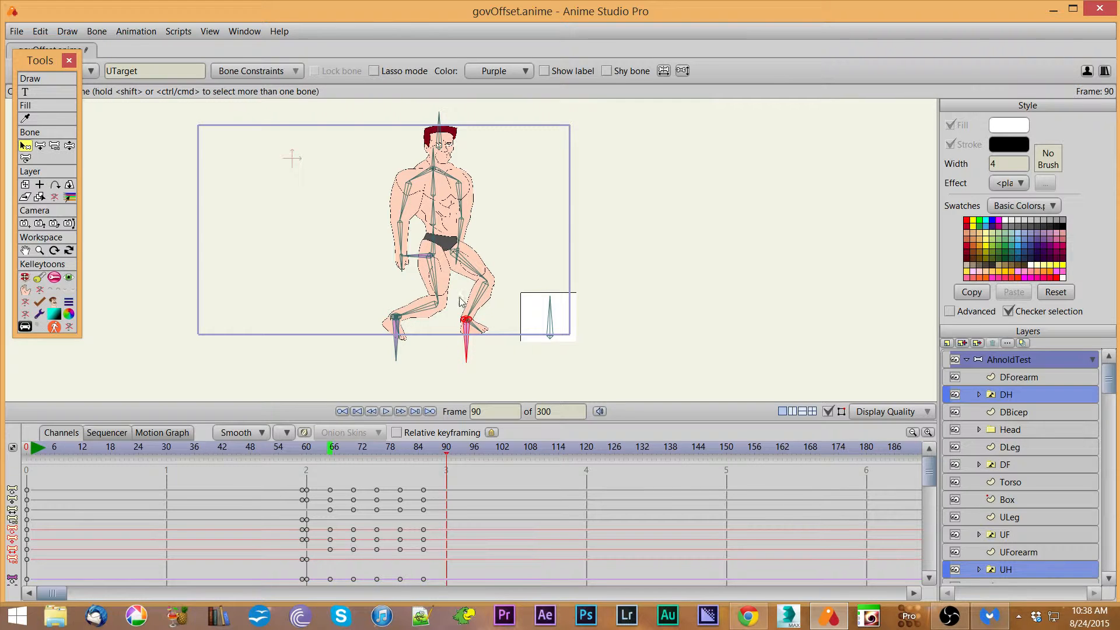
left_click(417, 258)
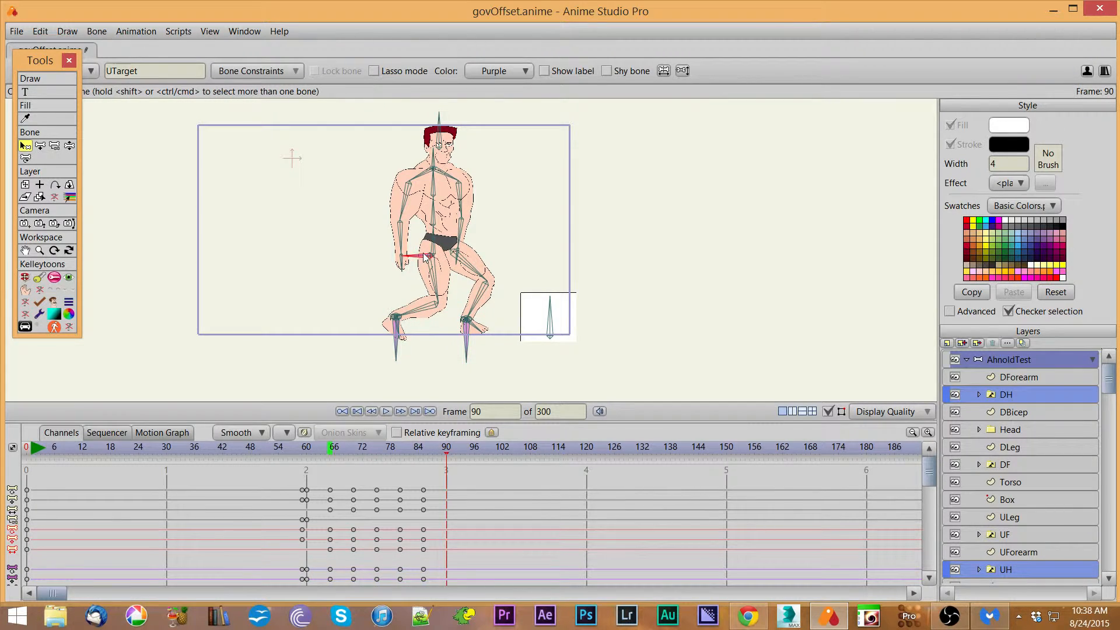
left_click(25, 278)
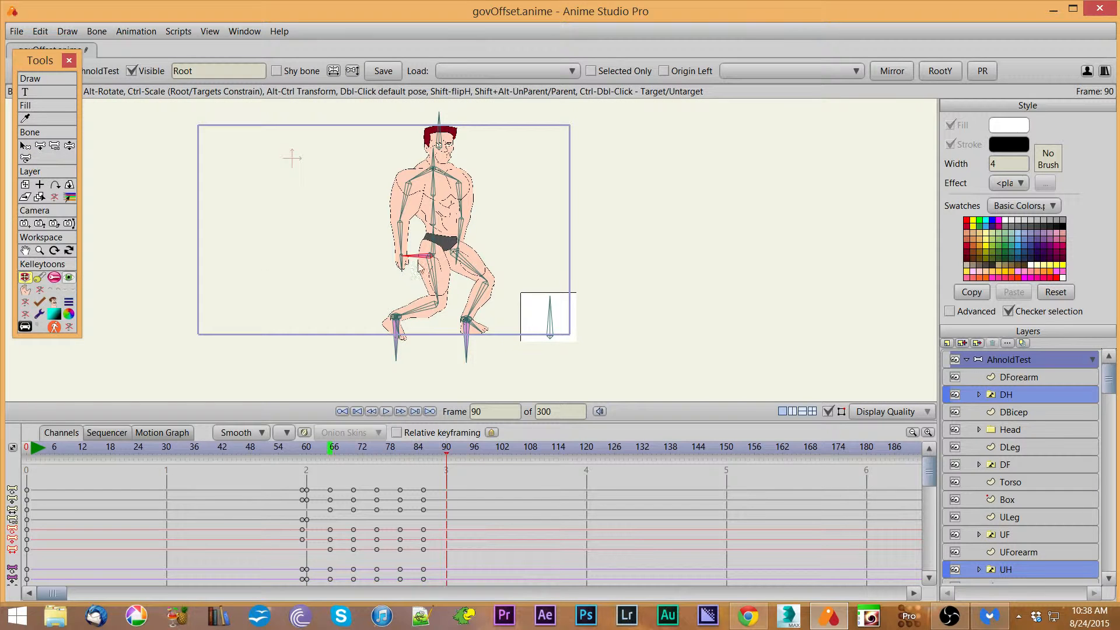
left_click_drag(418, 261, 442, 236)
left_click_drag(394, 325, 439, 329)
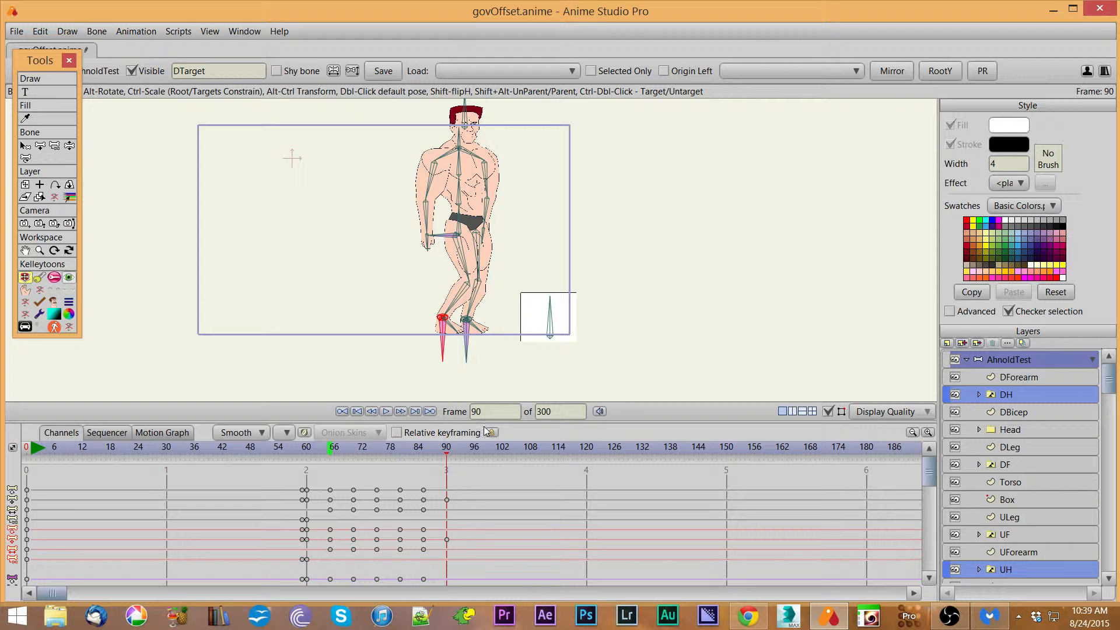
Step: At frame 95, bend the character forward by moving Root, UTarget and the arm bones so it reaches down to the box
left_click(470, 454)
left_click_drag(447, 238, 457, 237)
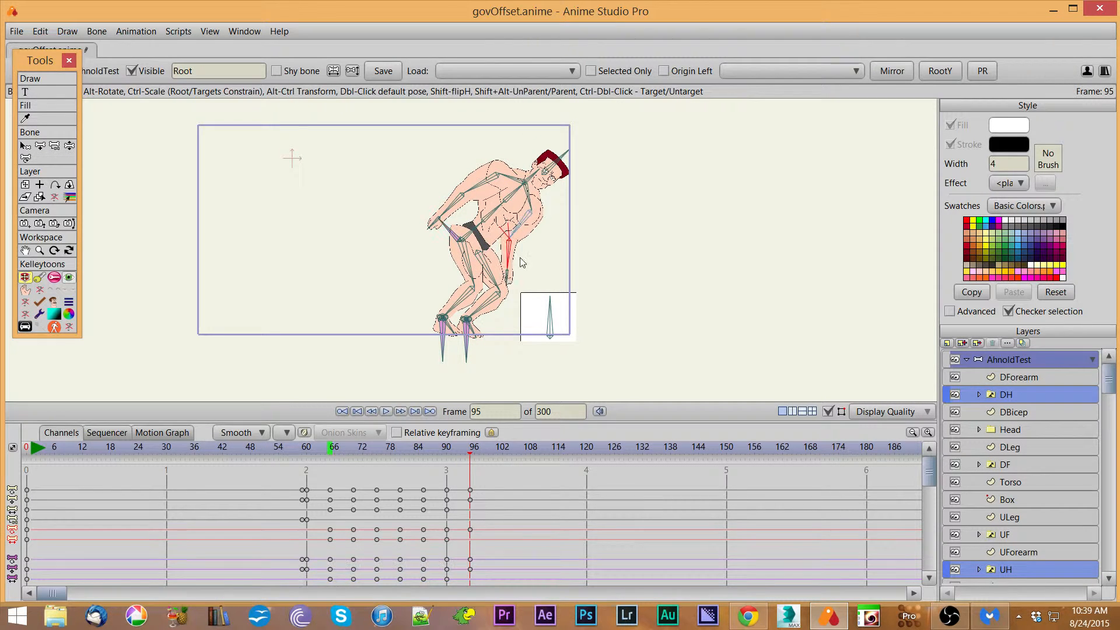
mouse_move(519, 257)
left_mouse_down()
mouse_move(525, 242)
mouse_move(470, 215)
mouse_move(528, 204)
mouse_move(481, 237)
mouse_move(507, 260)
left_mouse_up()
left_click_drag(493, 222, 519, 265)
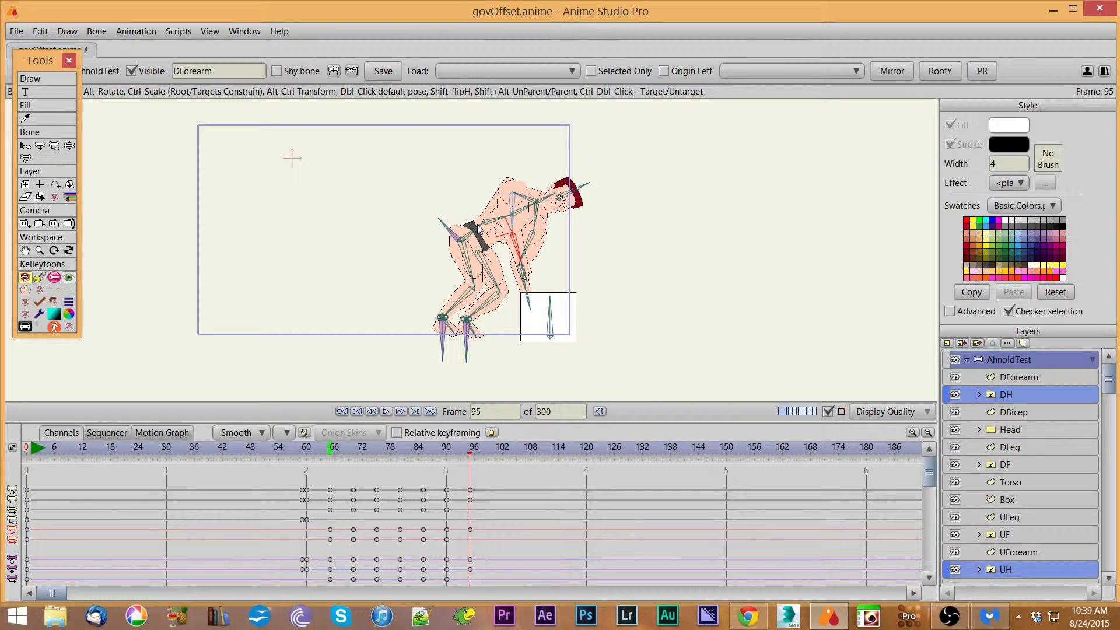
left_click(447, 229)
left_click_drag(447, 227, 450, 227)
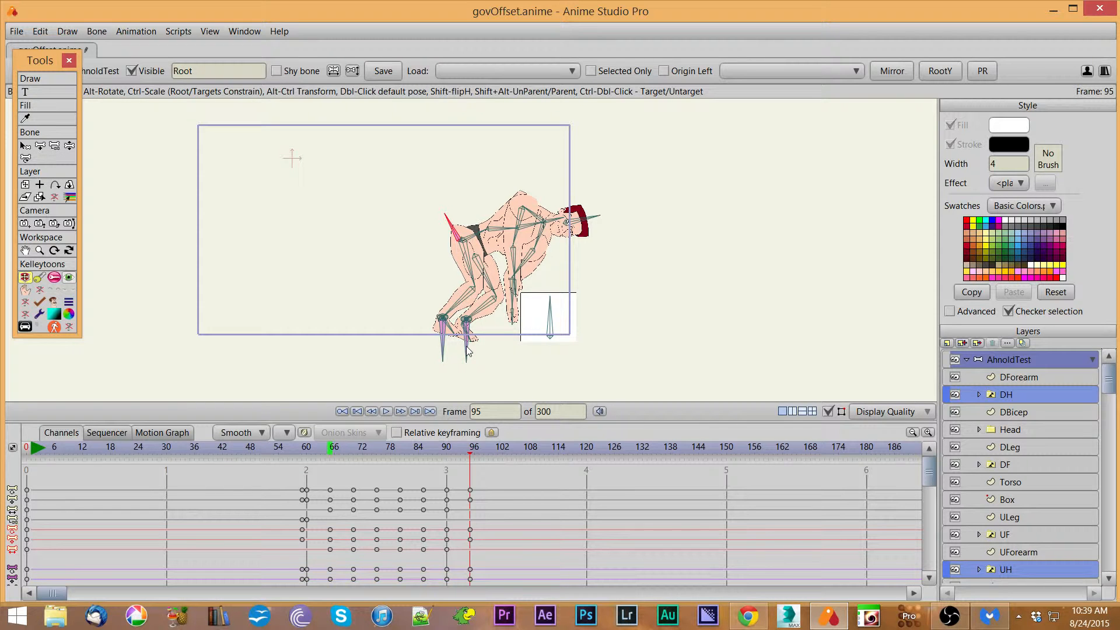
mouse_move(467, 350)
left_mouse_down()
mouse_move(481, 373)
mouse_move(467, 347)
left_mouse_up()
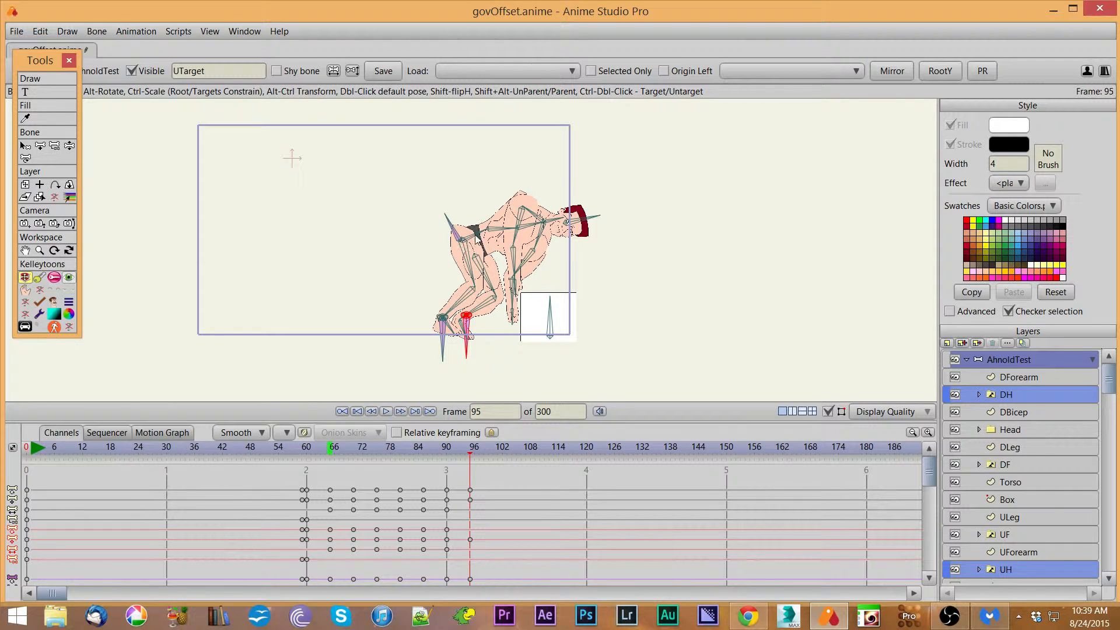
left_click(530, 228)
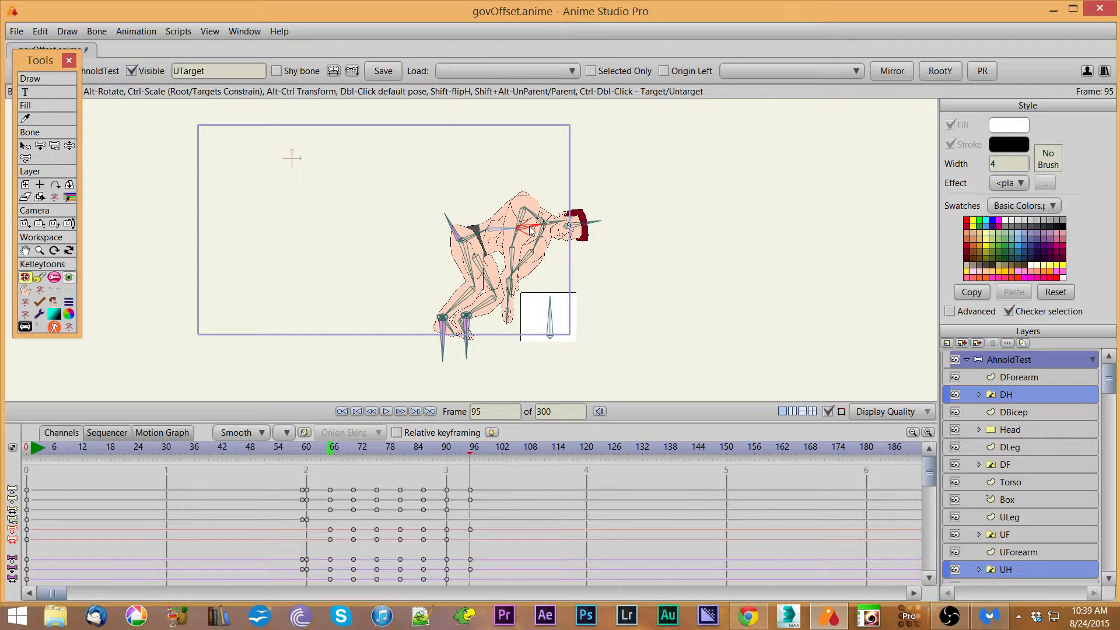
left_click_drag(520, 275, 522, 250)
left_click(507, 251)
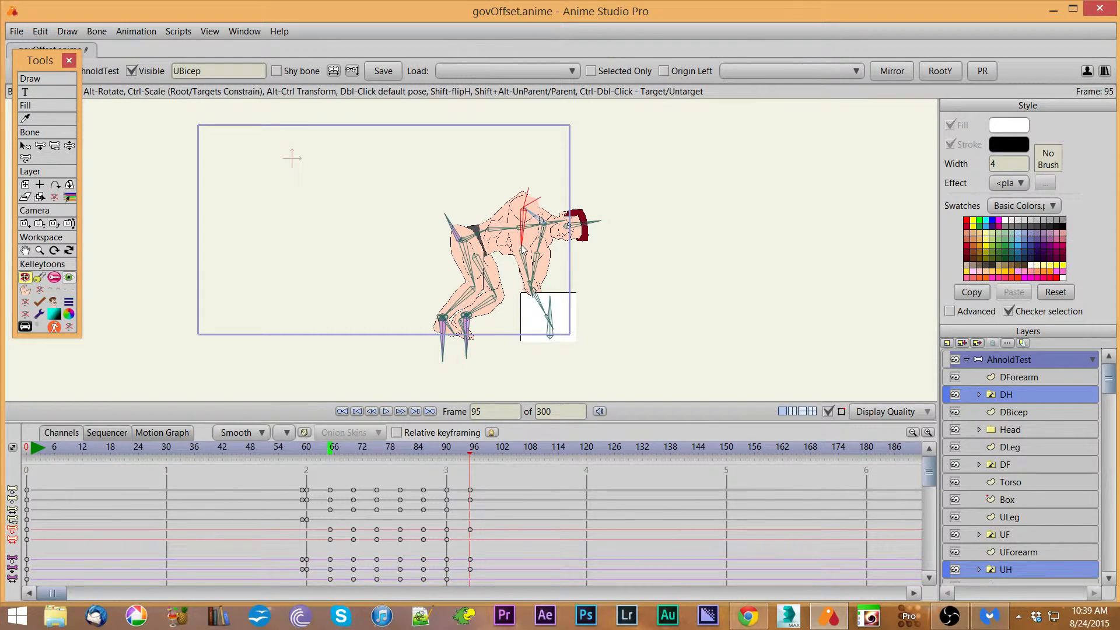
left_click(519, 260)
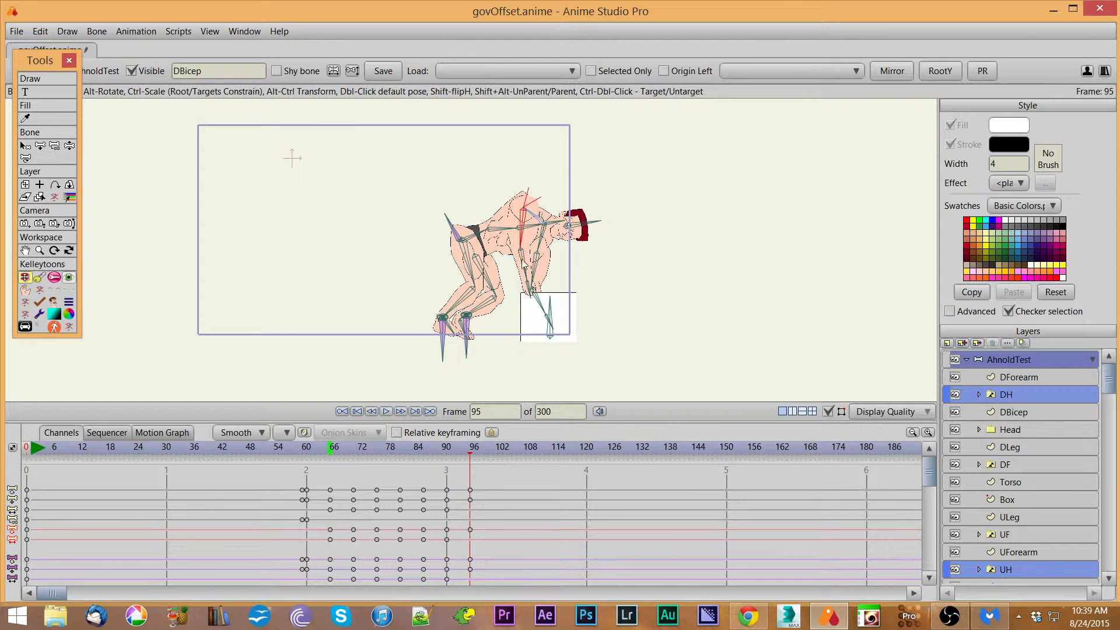
mouse_move(516, 257)
left_mouse_down()
mouse_move(532, 234)
mouse_move(525, 269)
left_mouse_up()
left_click(523, 240)
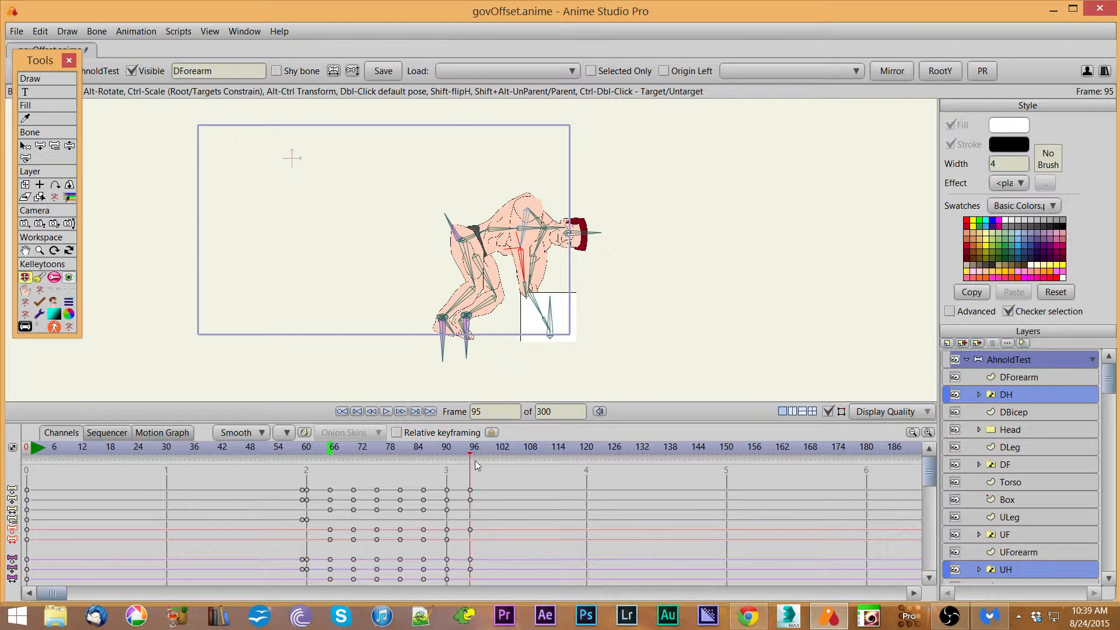
Step: Rotate the DForearm outward at frame 65, then scrub through frames 75 to 95 to review the motion
left_click_drag(468, 454, 333, 484)
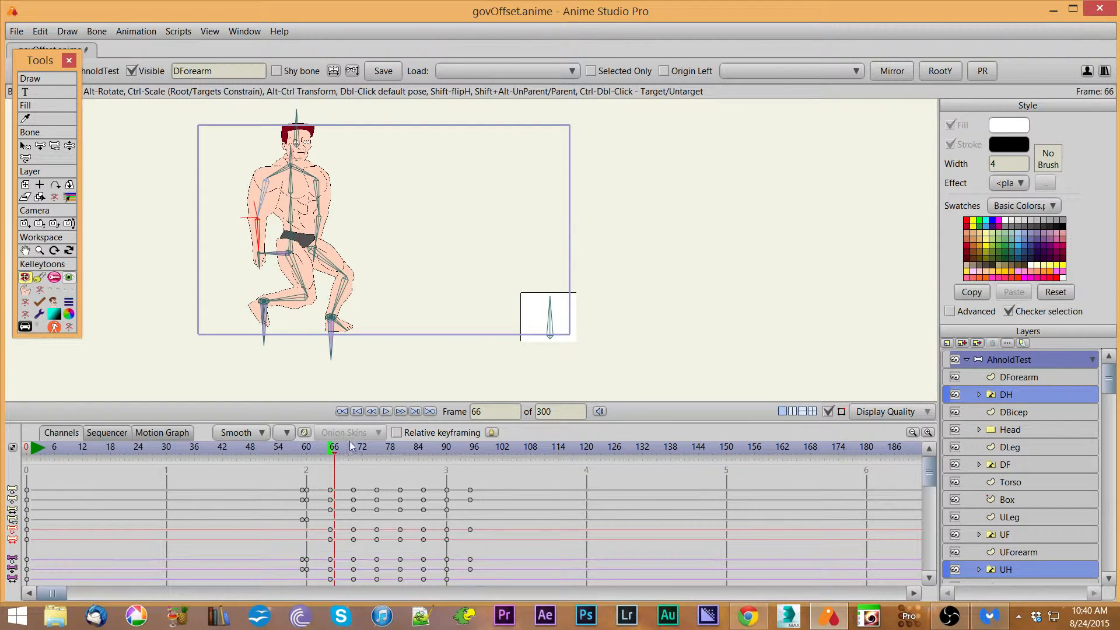
left_click(331, 456)
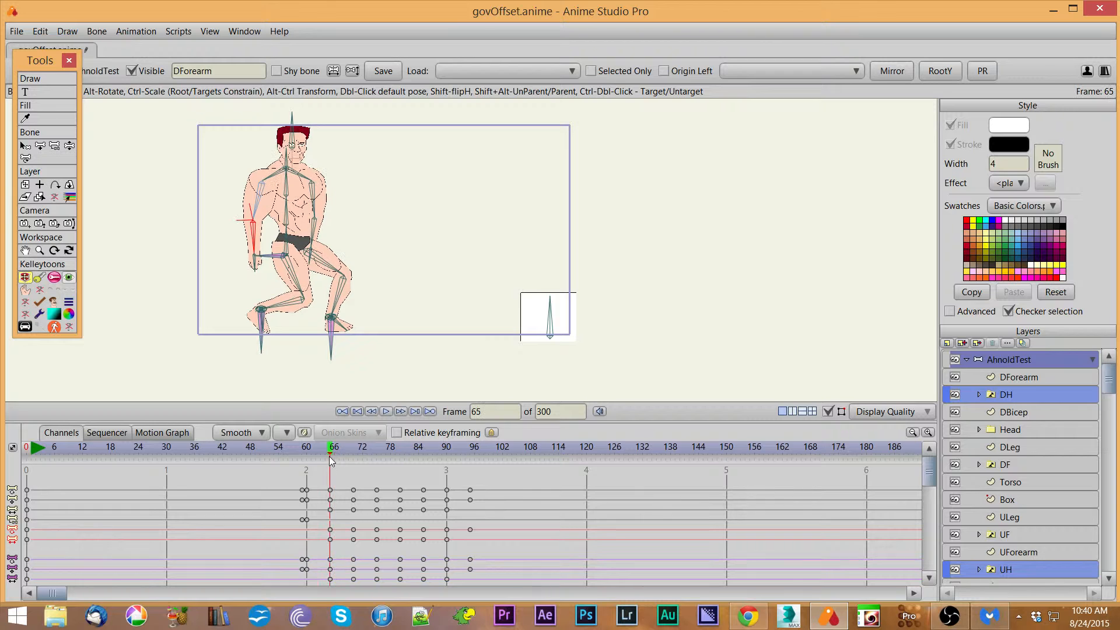
left_click_drag(254, 245, 217, 243)
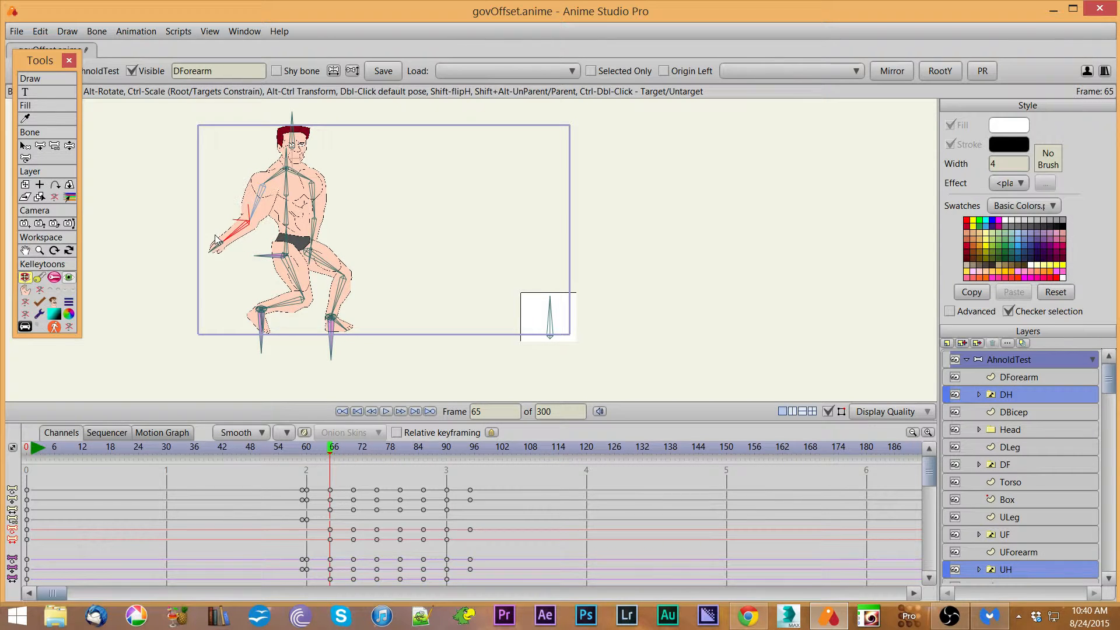
left_click(377, 455)
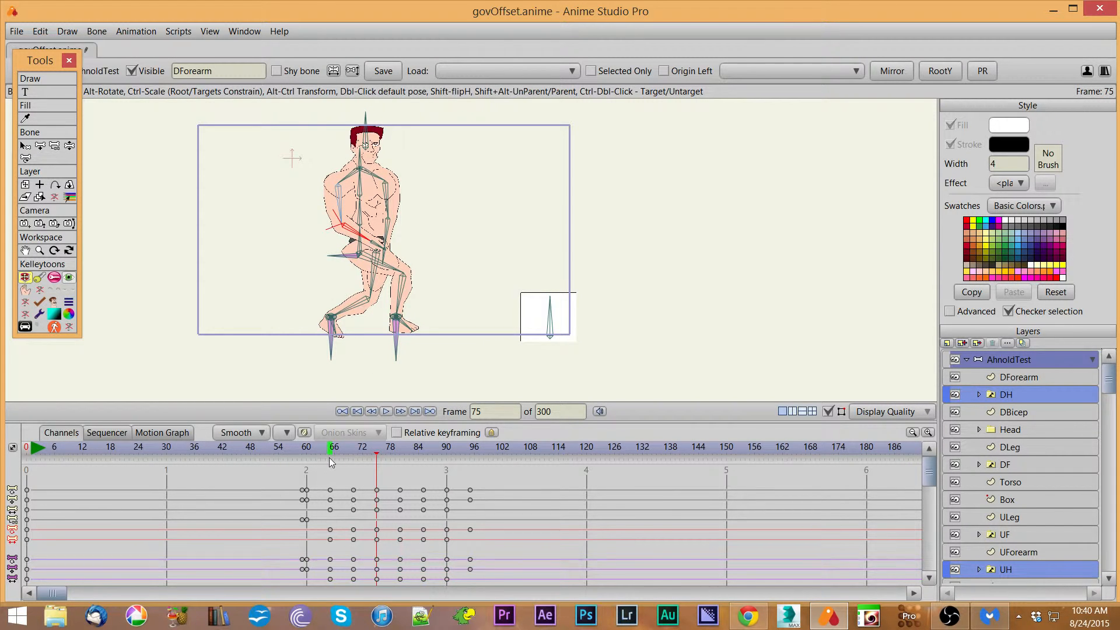
left_click_drag(328, 455, 424, 476)
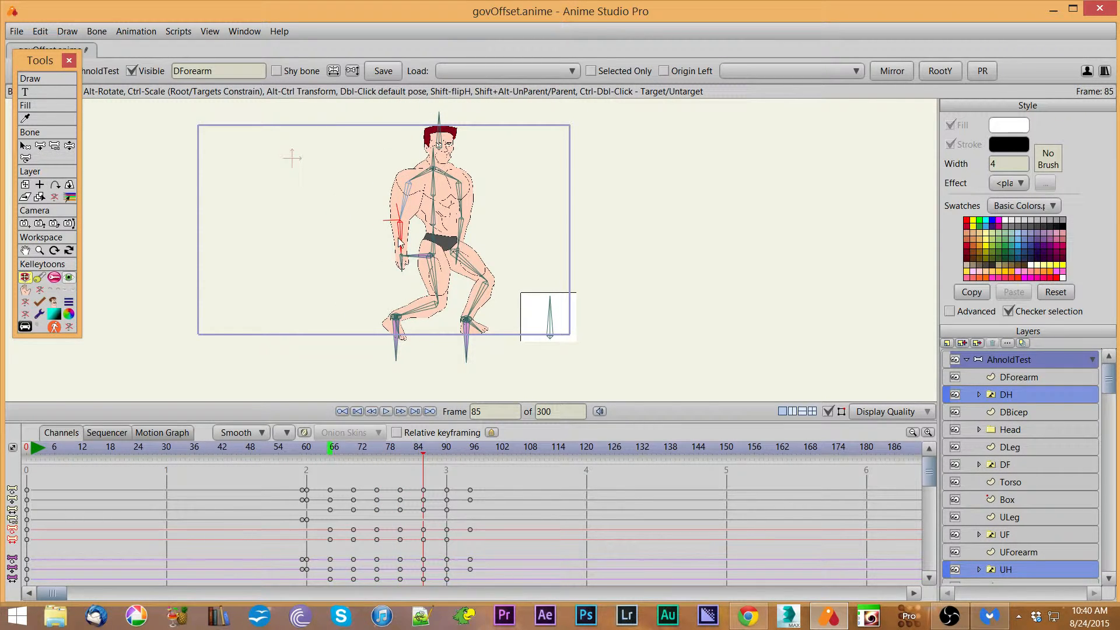
left_click(422, 455)
left_click_drag(422, 455, 471, 468)
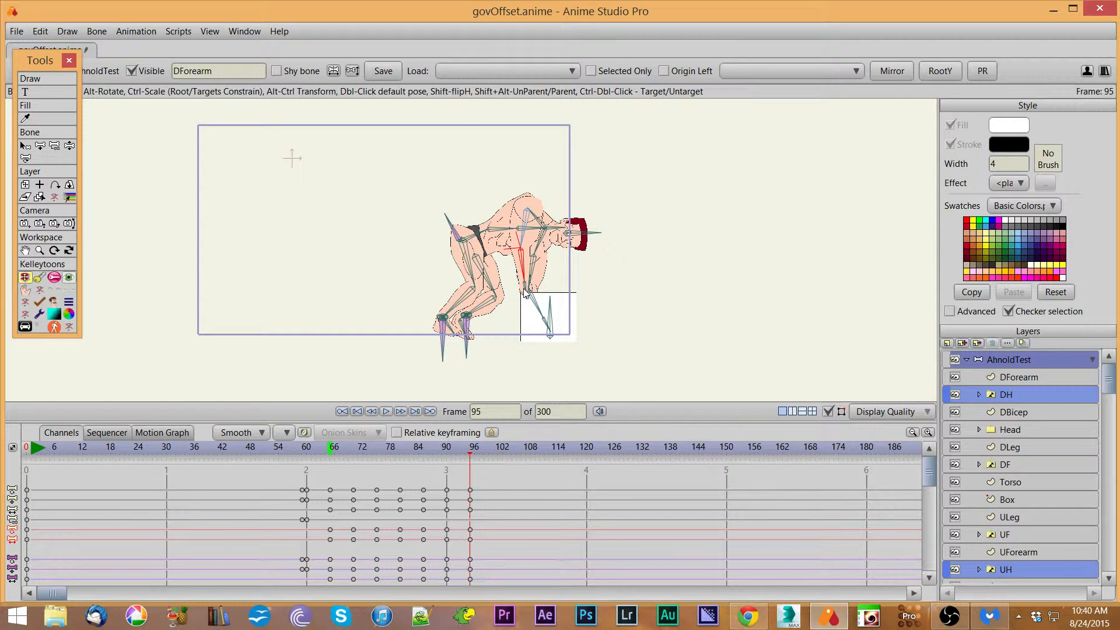
Step: At frame 95, reparent the BoxBone to the character's reaching forearm bone
left_click(551, 306)
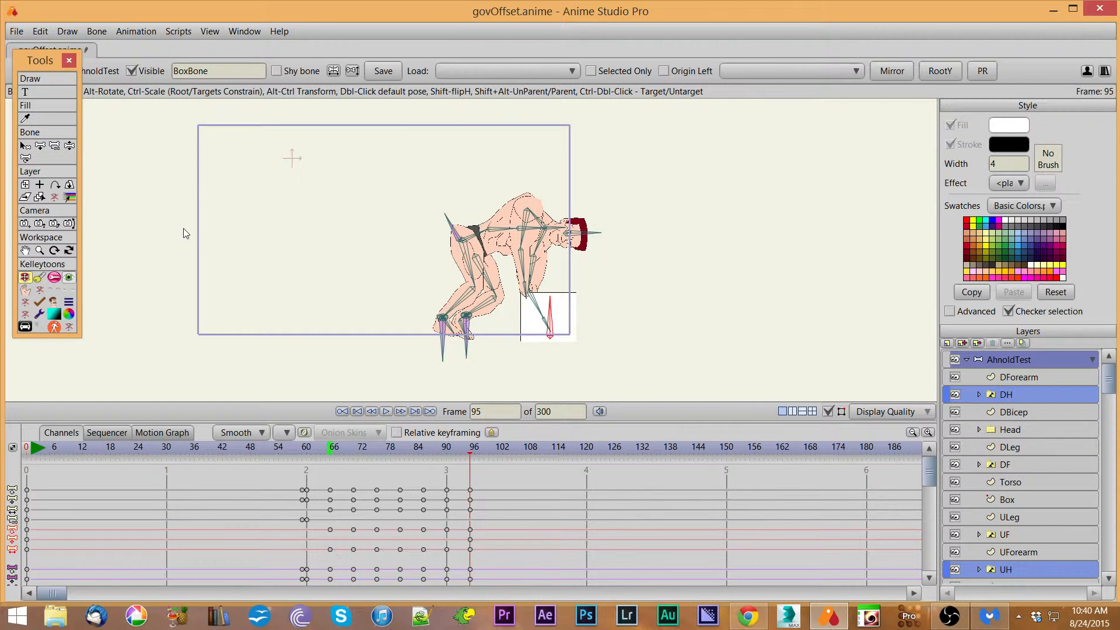
left_click(26, 147)
left_click(297, 72)
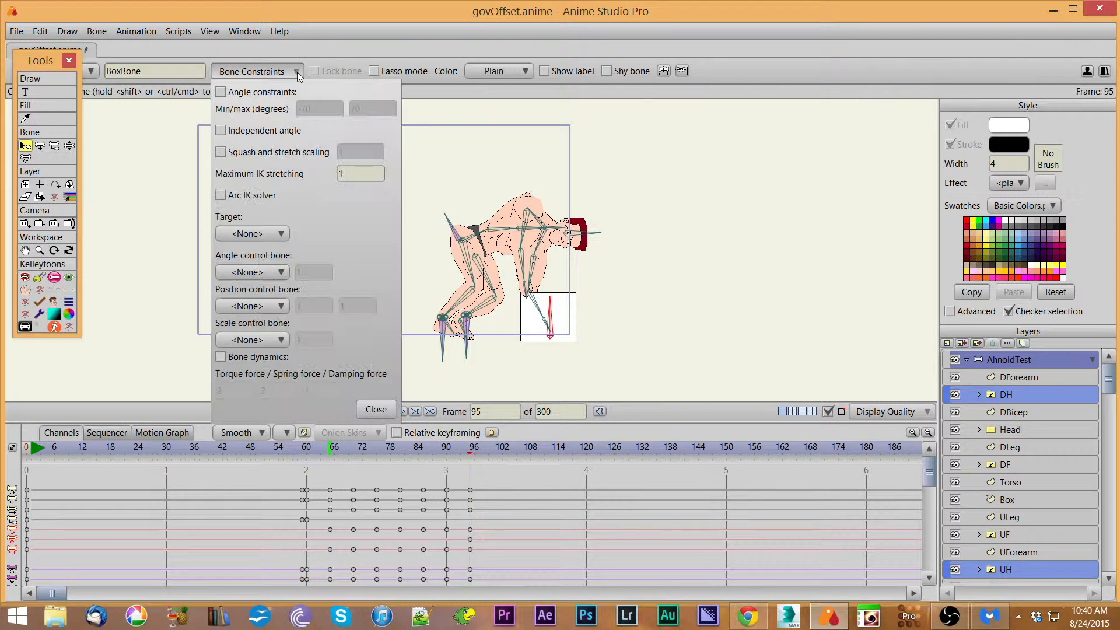
left_click(374, 410)
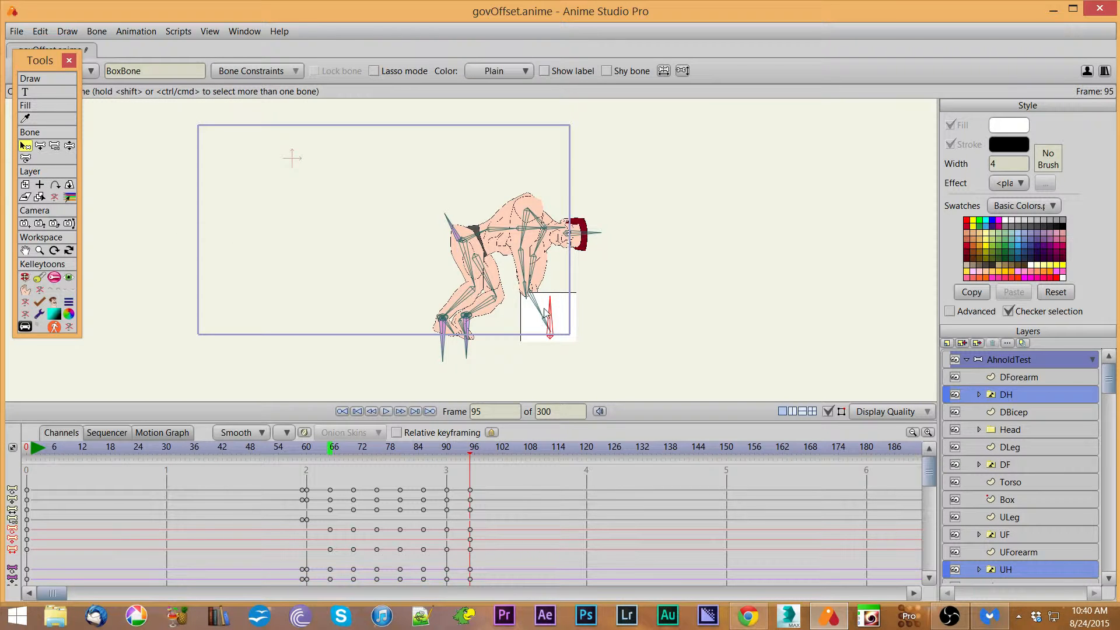
left_click(54, 146)
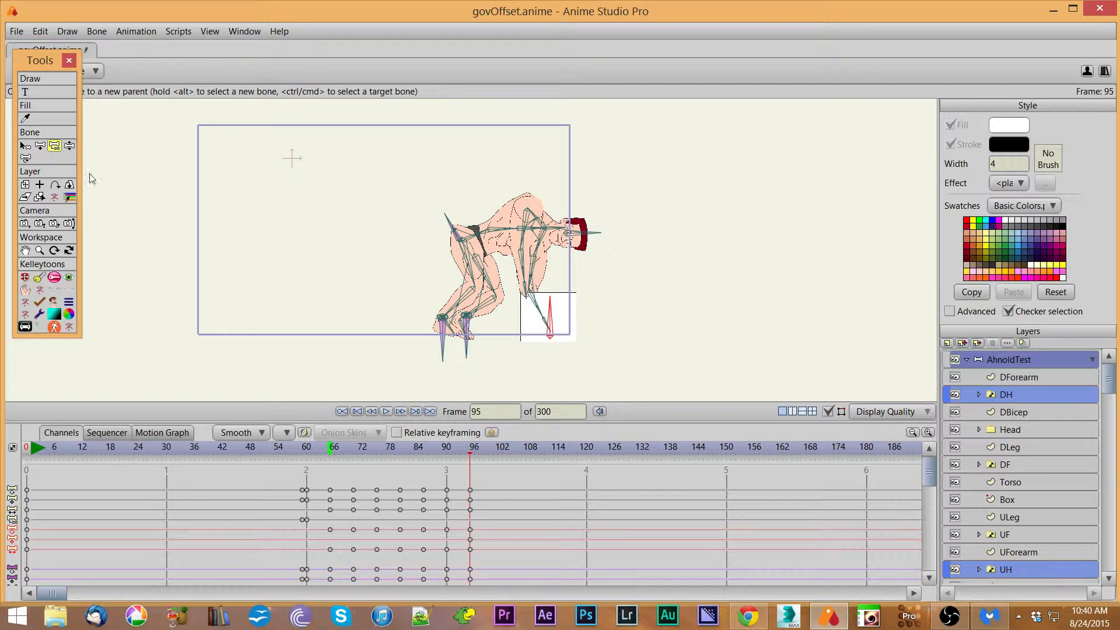
left_click(525, 293)
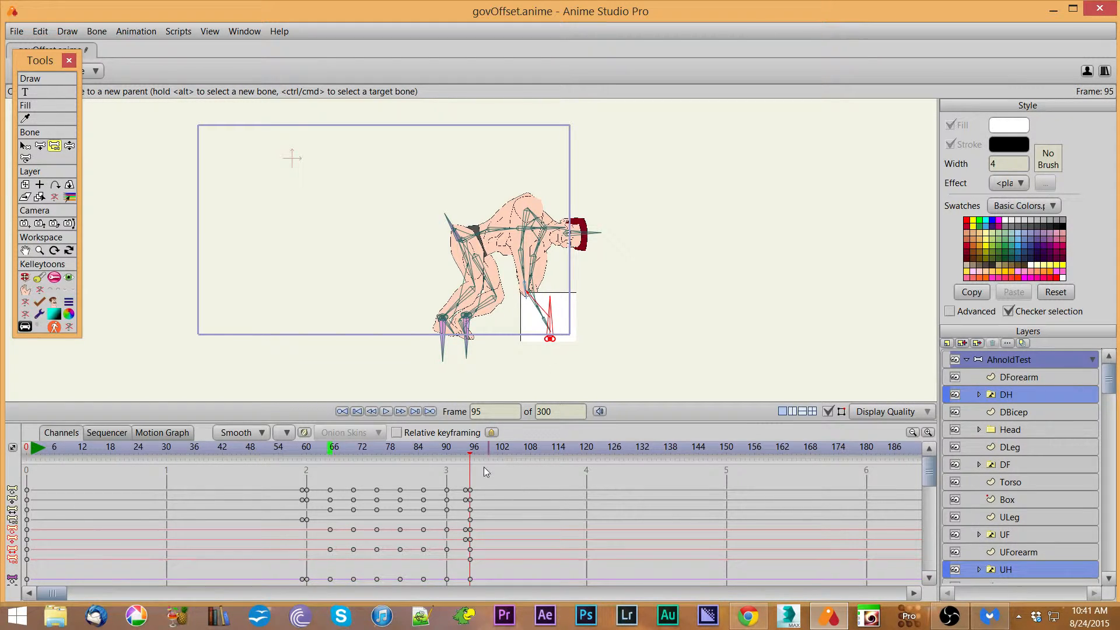
Step: Raise the character holding the box at frame 102, then adjust its Root and Spine01 at frame 107
left_click(503, 457)
left_click(25, 277)
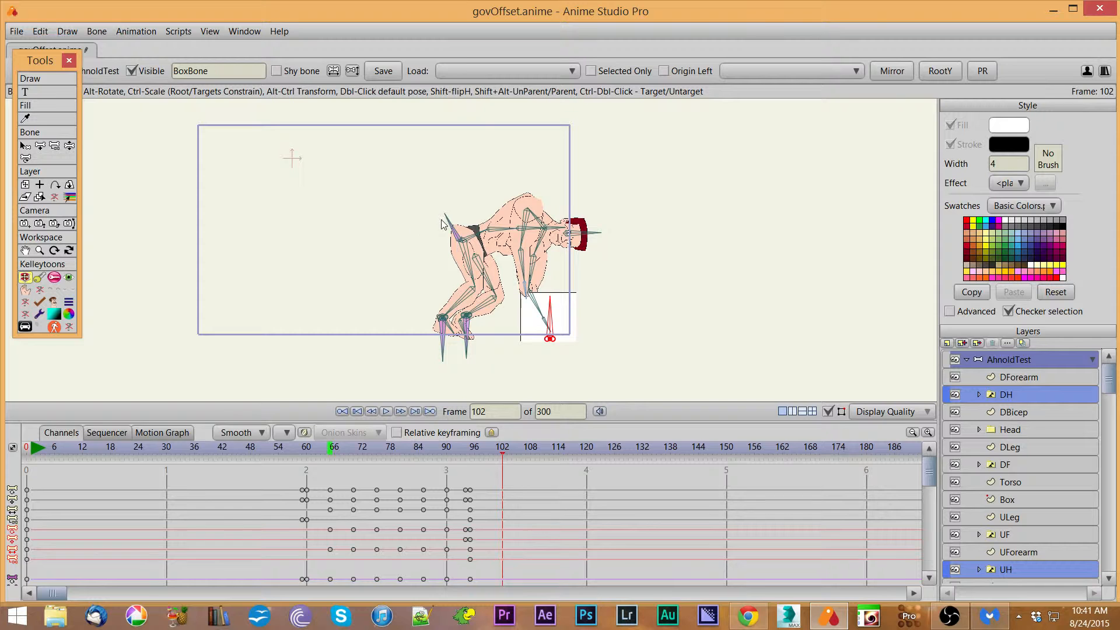
left_click_drag(443, 221, 248, 342)
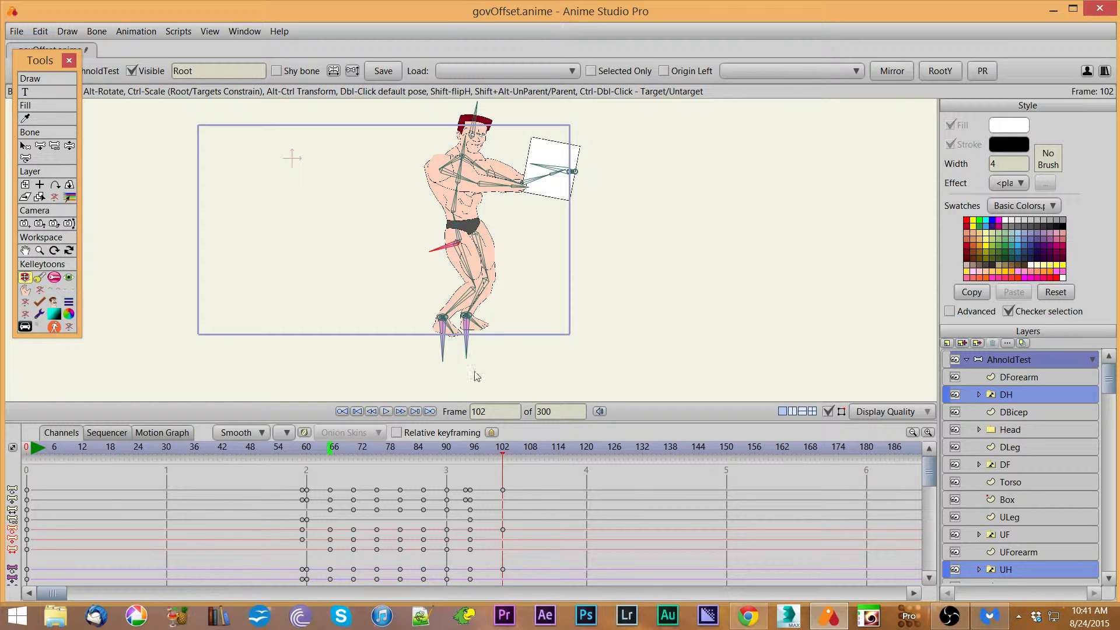
left_click(526, 456)
left_click_drag(434, 252, 423, 245)
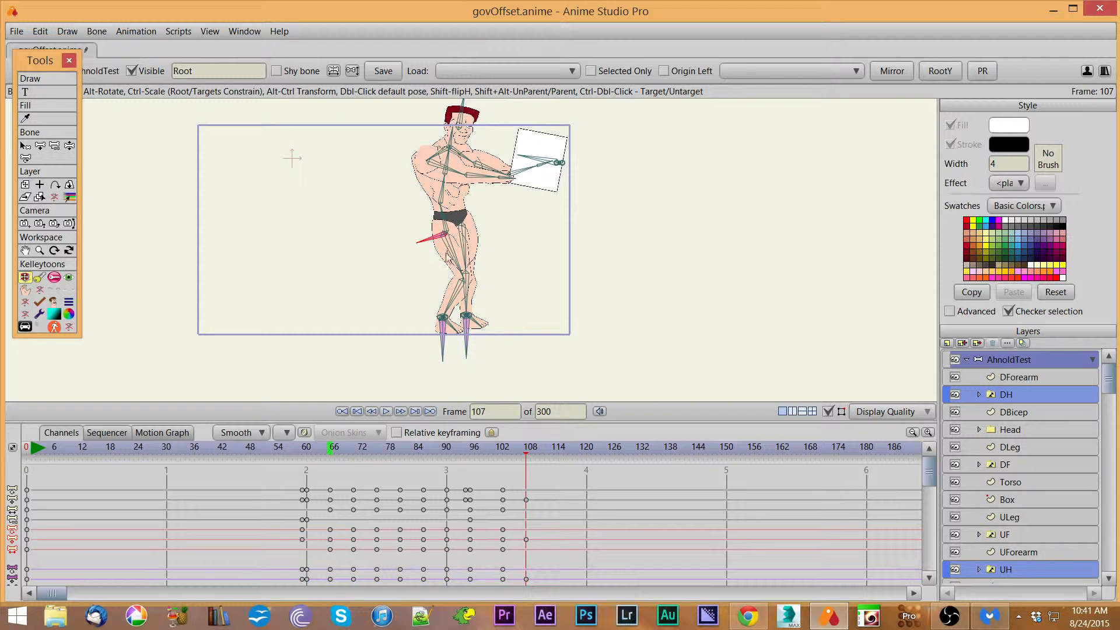
mouse_move(439, 196)
left_mouse_down()
mouse_move(444, 215)
mouse_move(444, 188)
left_mouse_up()
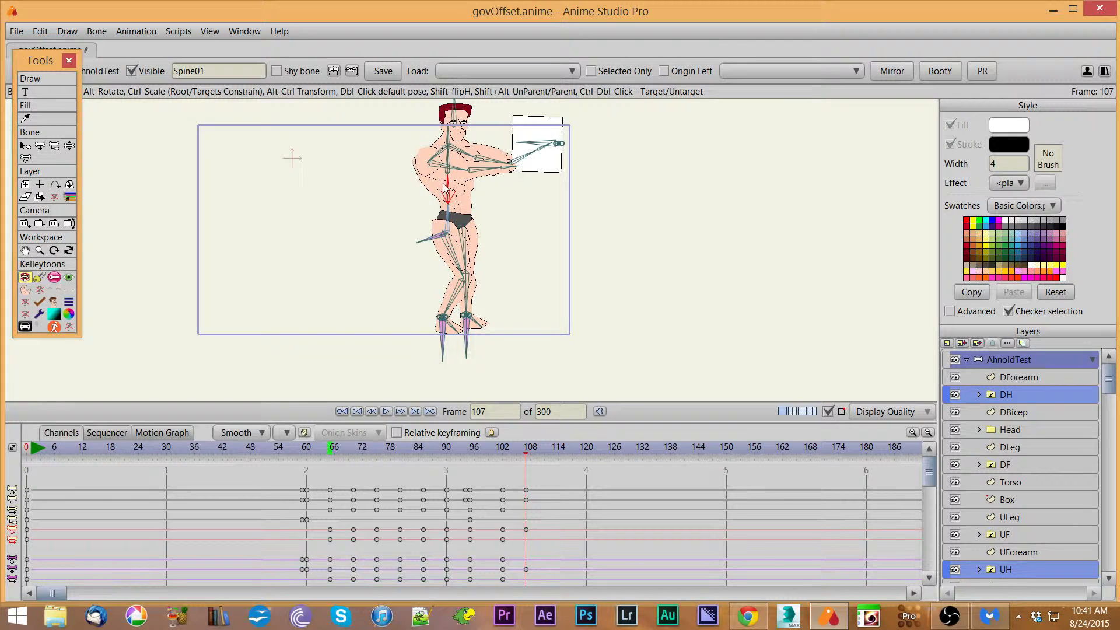
left_click(445, 188)
Step: Copy the keyframes from frames 65 to 90 and paste them starting at frame 112
left_click(552, 455)
left_click_drag(325, 479, 450, 583)
key("ctrl+v")
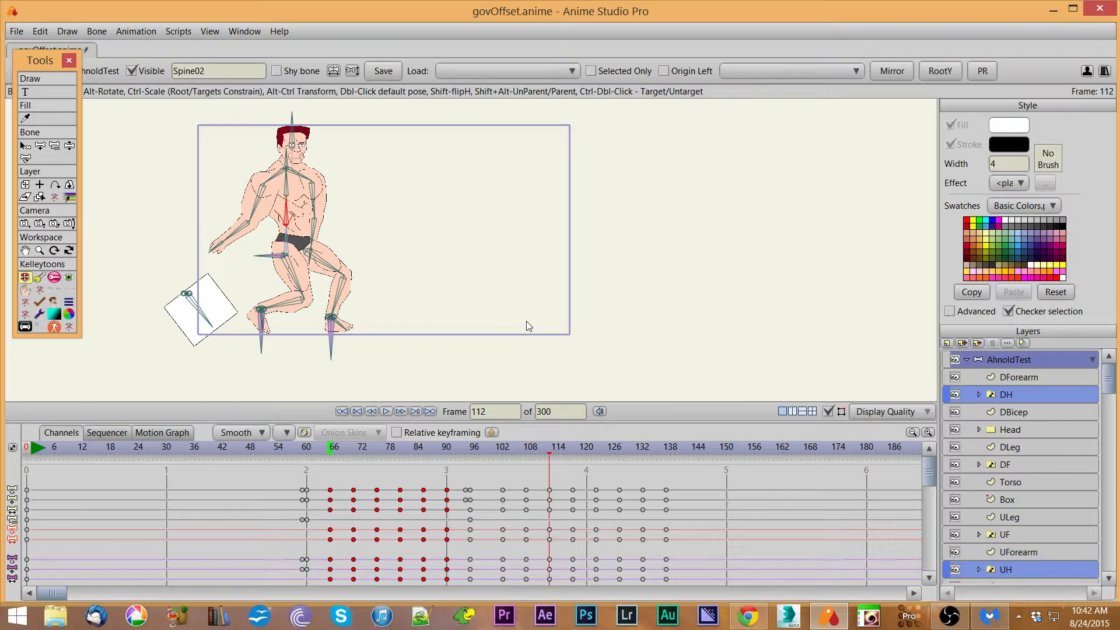
left_click(330, 452)
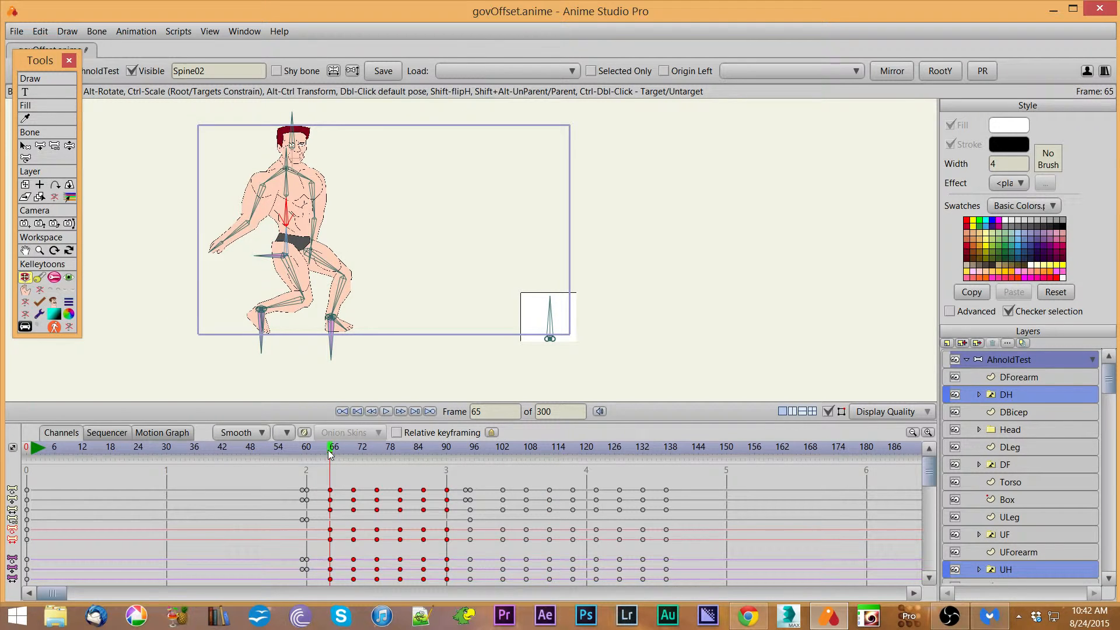
Step: Scrub through the pasted keys up to frame 137, then undo the paste
left_click_drag(331, 454, 664, 458)
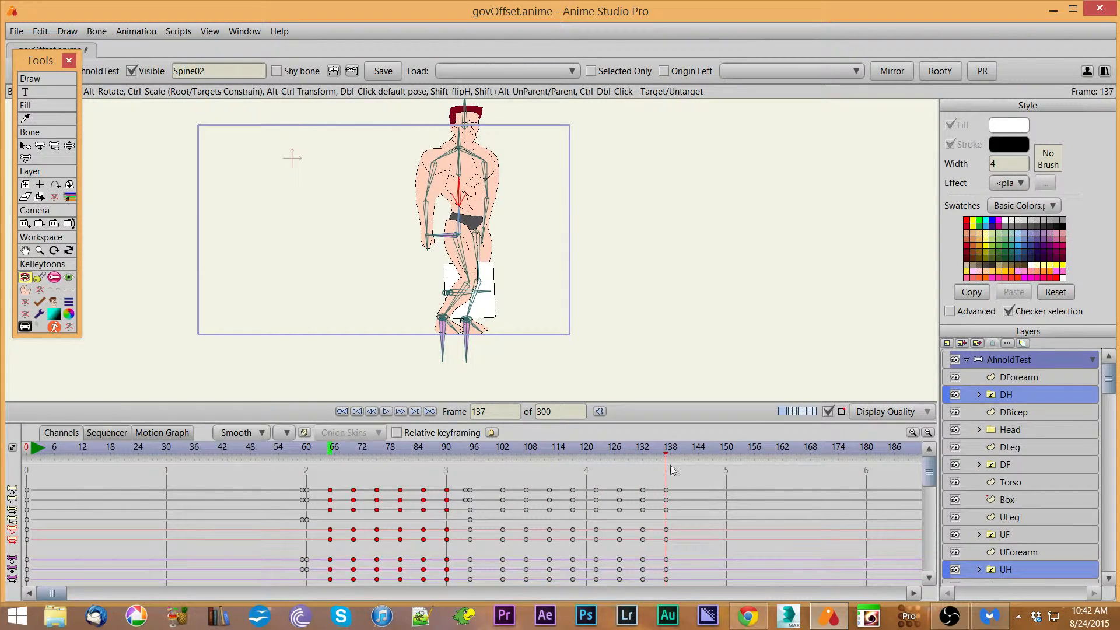
key("ctrl+z")
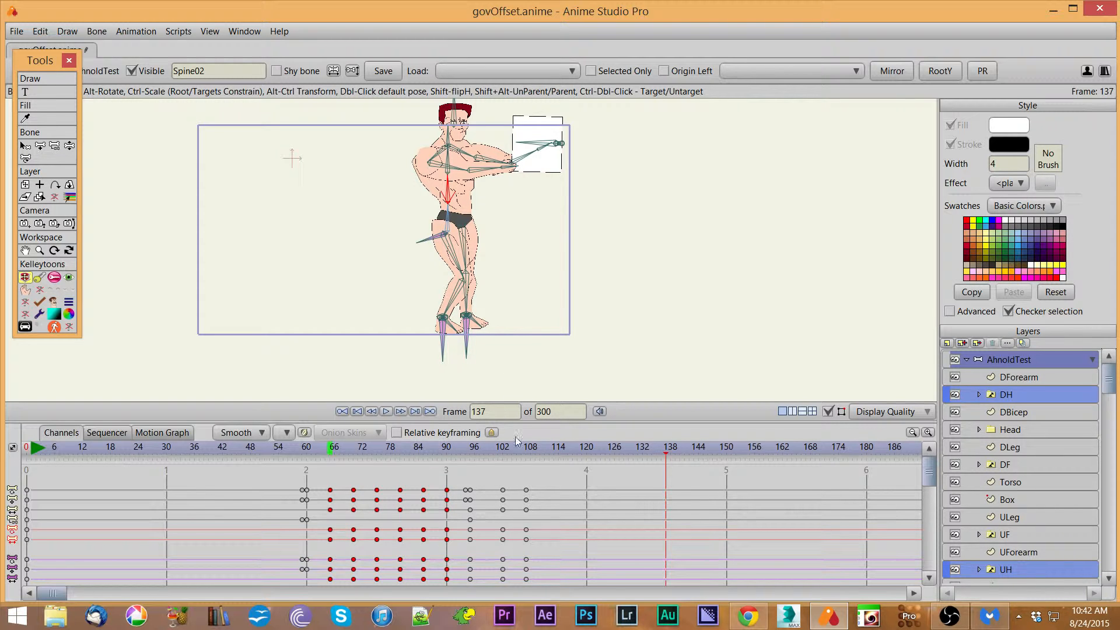
Step: At frame 112, copy the selected keys and apply Paste Relative
left_click(545, 454)
left_click_drag(28, 51, 43, 108)
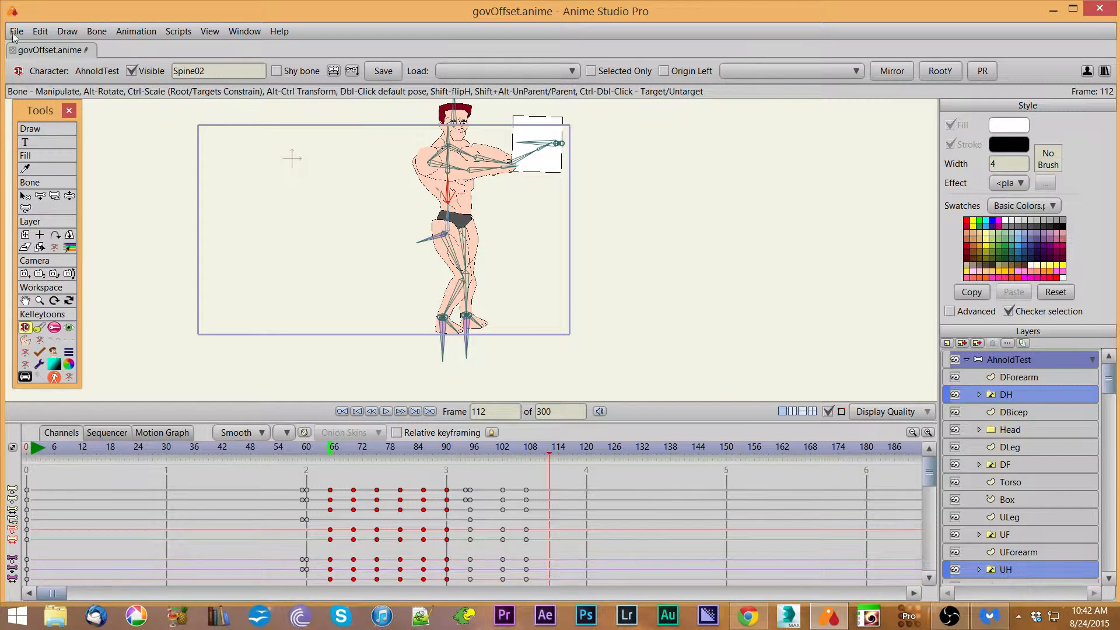
left_click(37, 30)
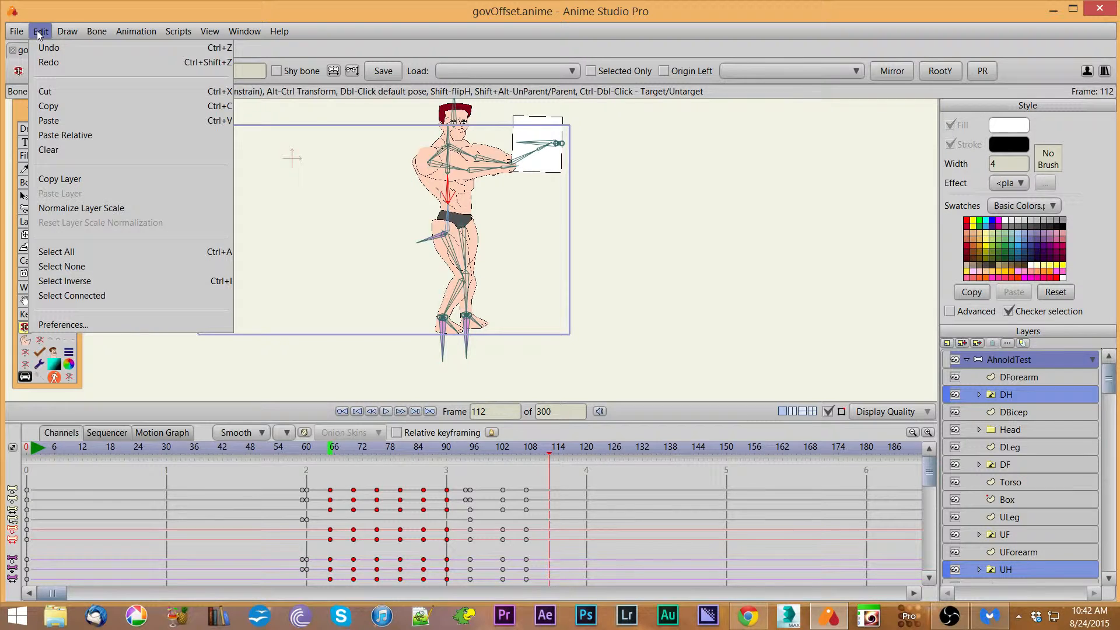
left_click(62, 106)
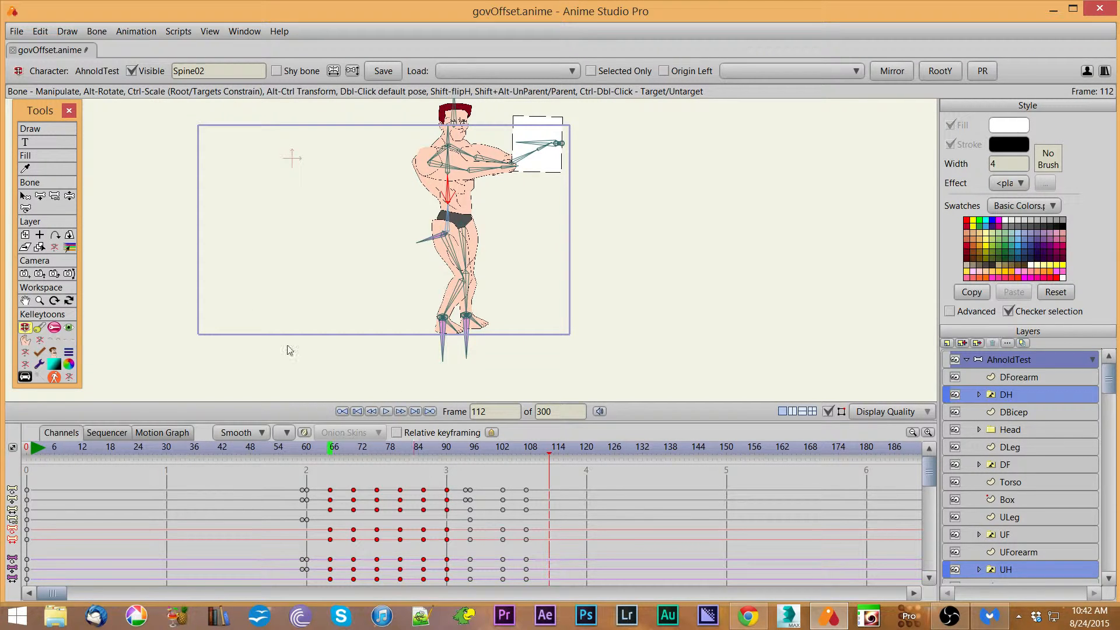
left_click(41, 31)
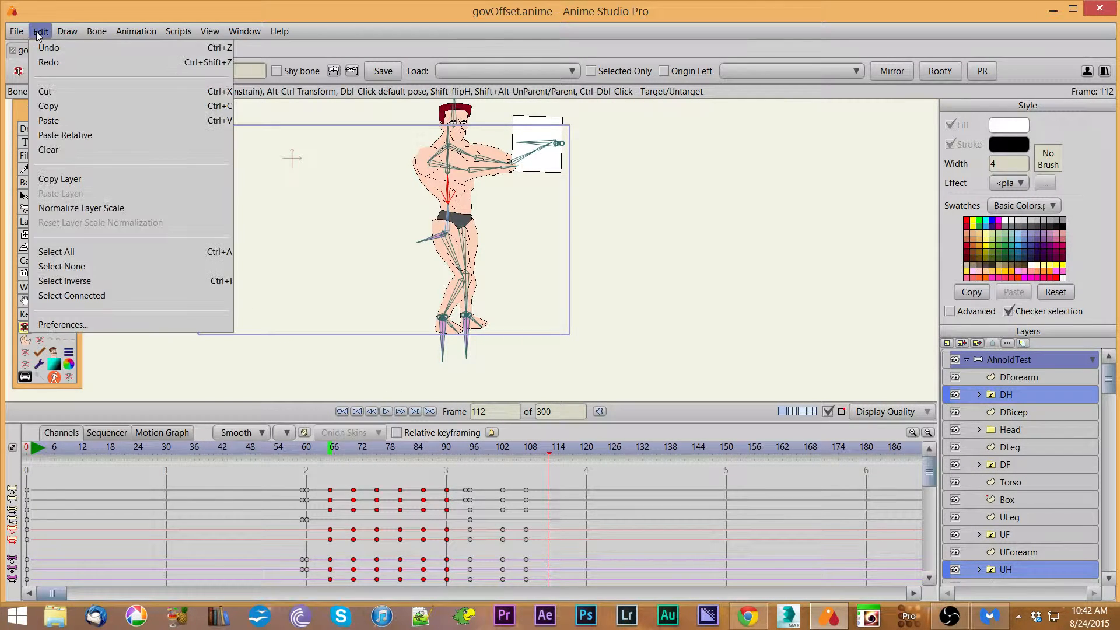
left_click(68, 135)
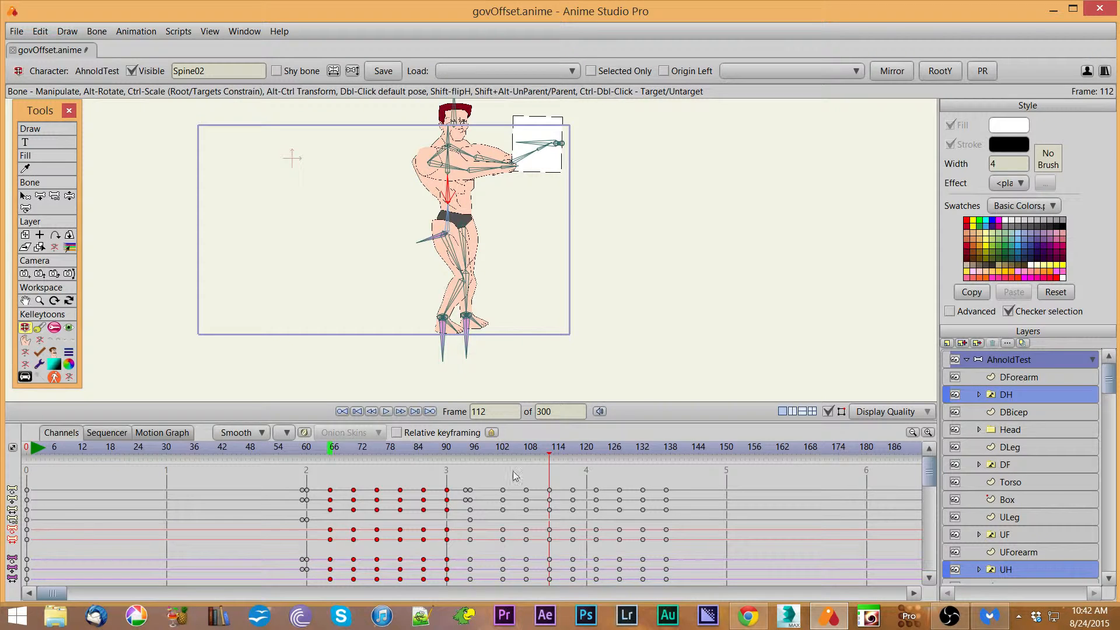
Step: Scrub through the relatively pasted keys from frame 65 to 140 and undo the paste
left_click_drag(551, 458, 504, 503)
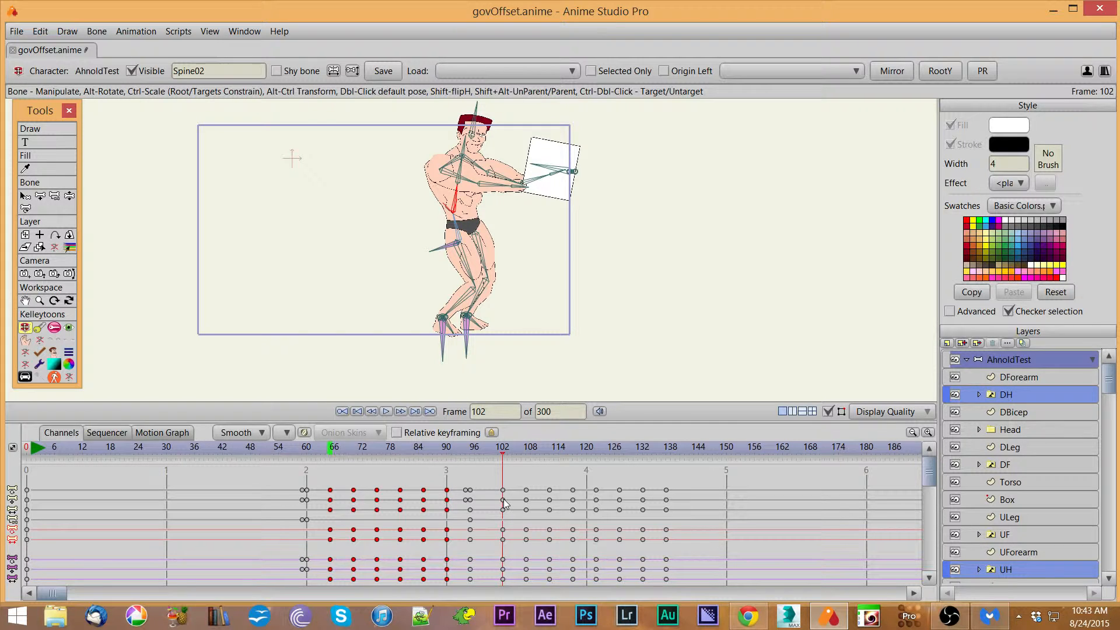
left_click_drag(504, 503, 634, 489)
left_click_drag(657, 488, 502, 508)
left_click(331, 448)
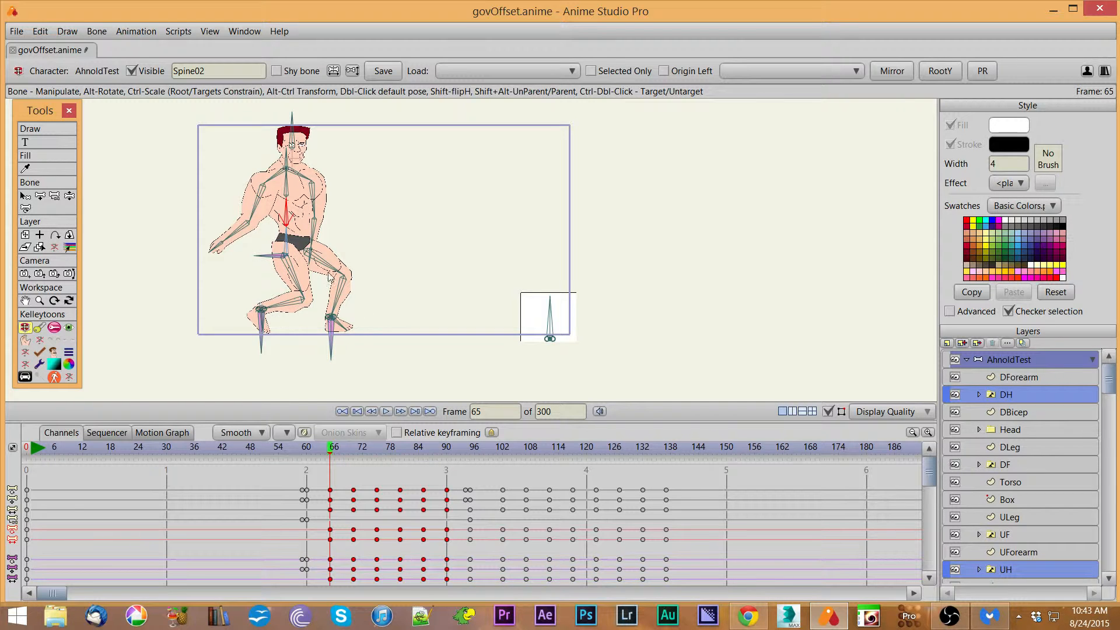
left_click_drag(507, 453, 683, 467)
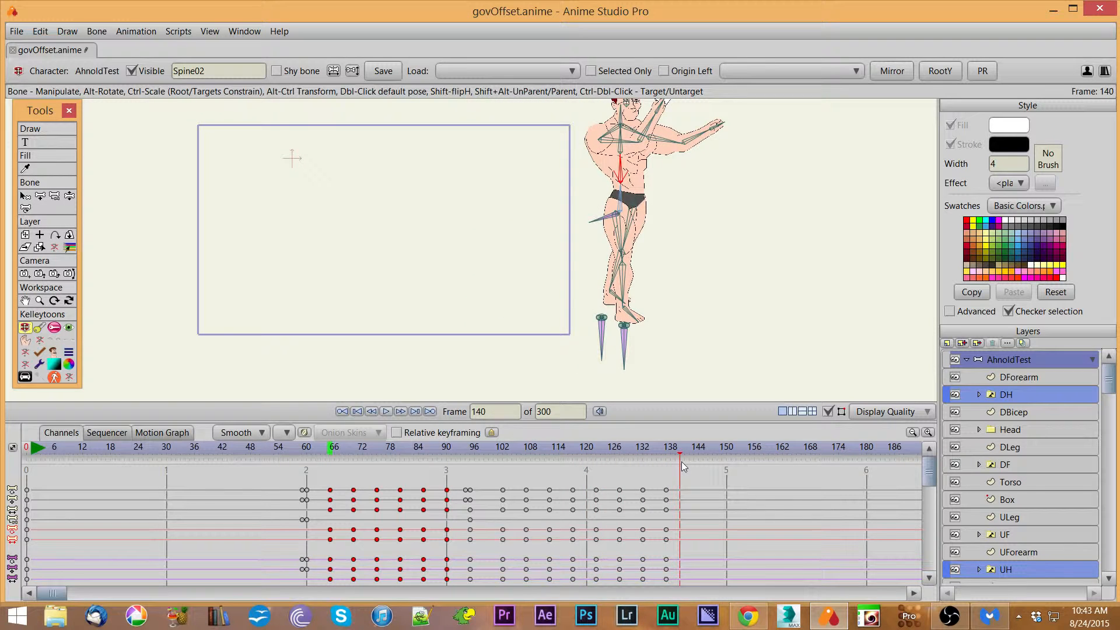
key("ctrl+z")
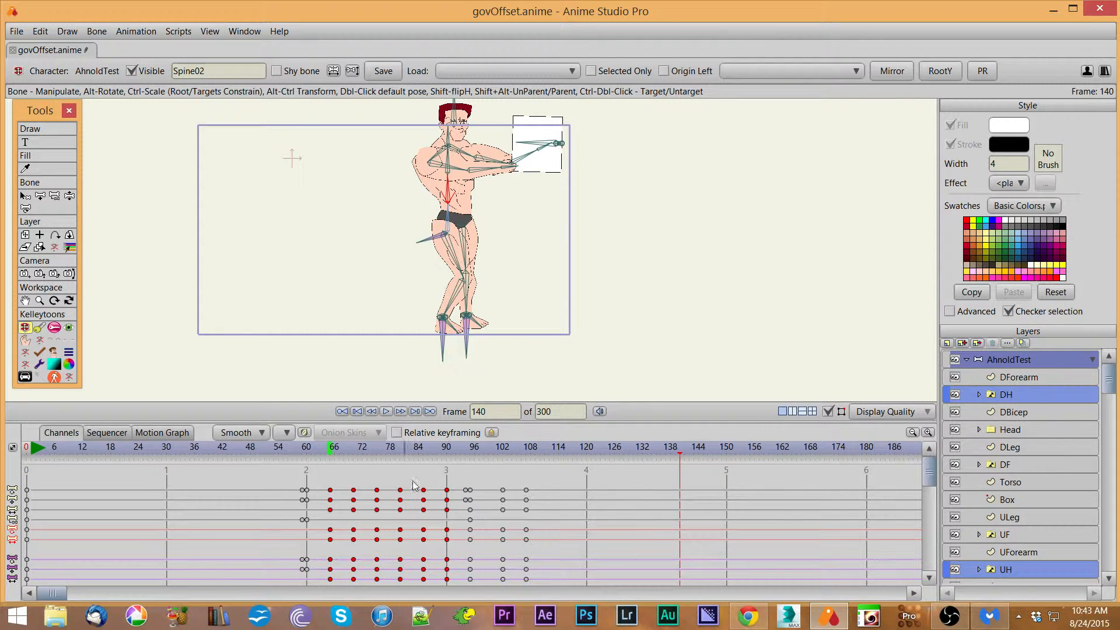
Step: At frame 113, paste the keys relative to UTarget with the PR script, scrub to frame 137, and undo
left_click_drag(535, 447, 553, 448)
left_click(845, 72)
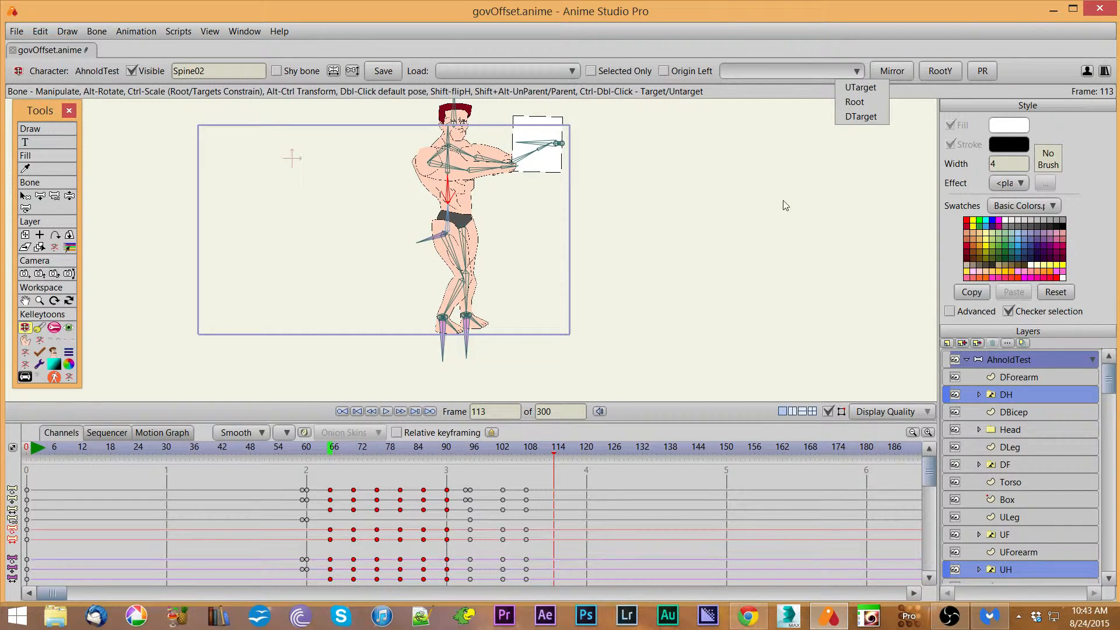
left_click(851, 89)
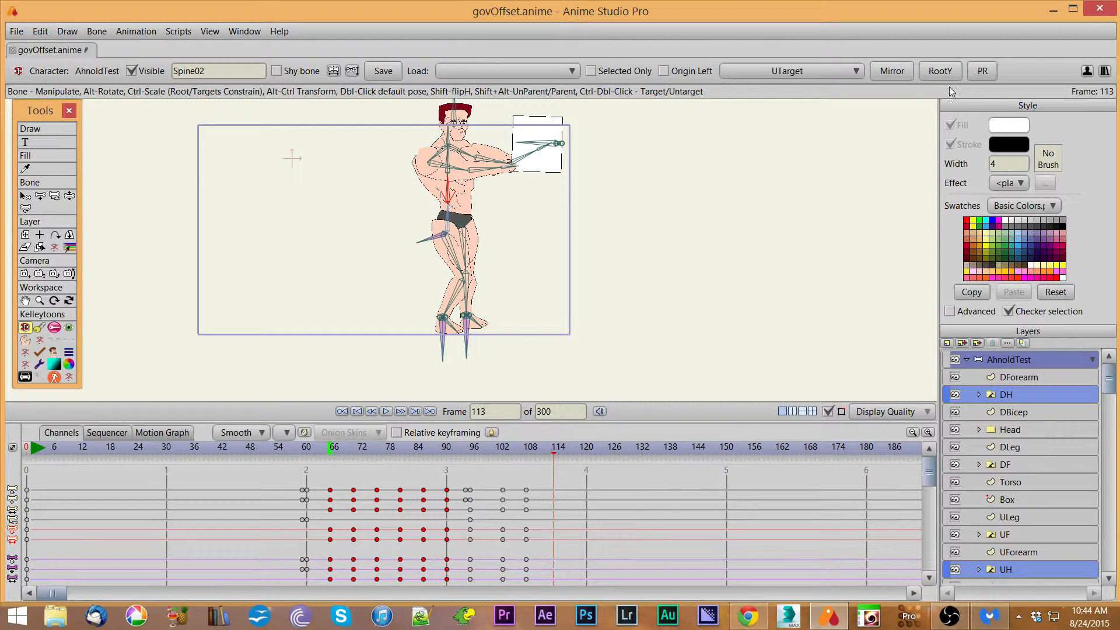
left_click(988, 72)
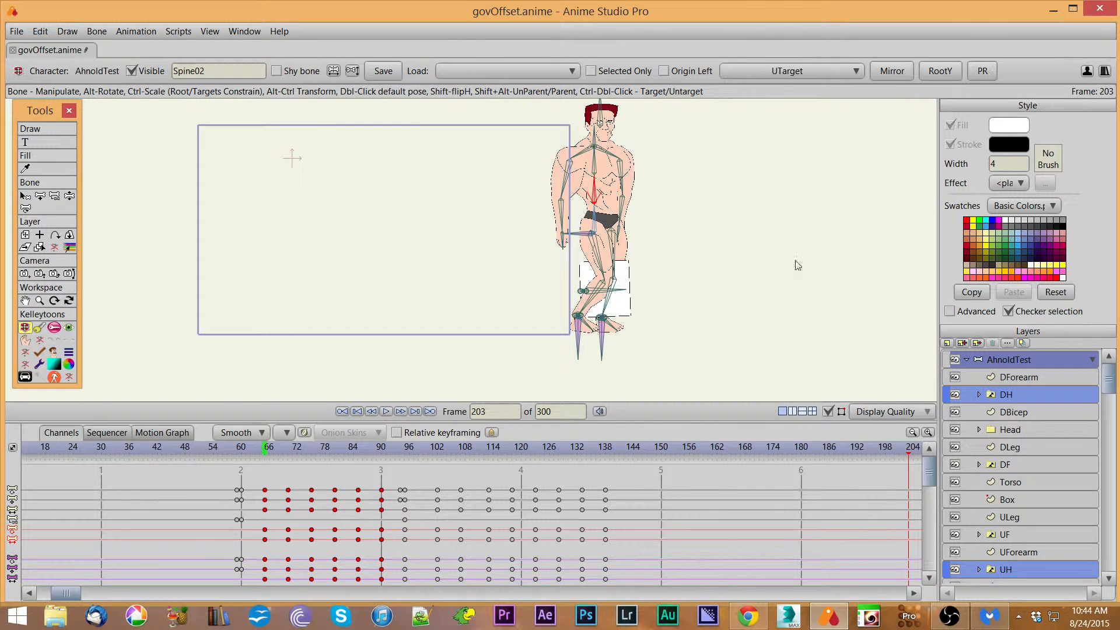
left_click_drag(323, 457, 599, 470)
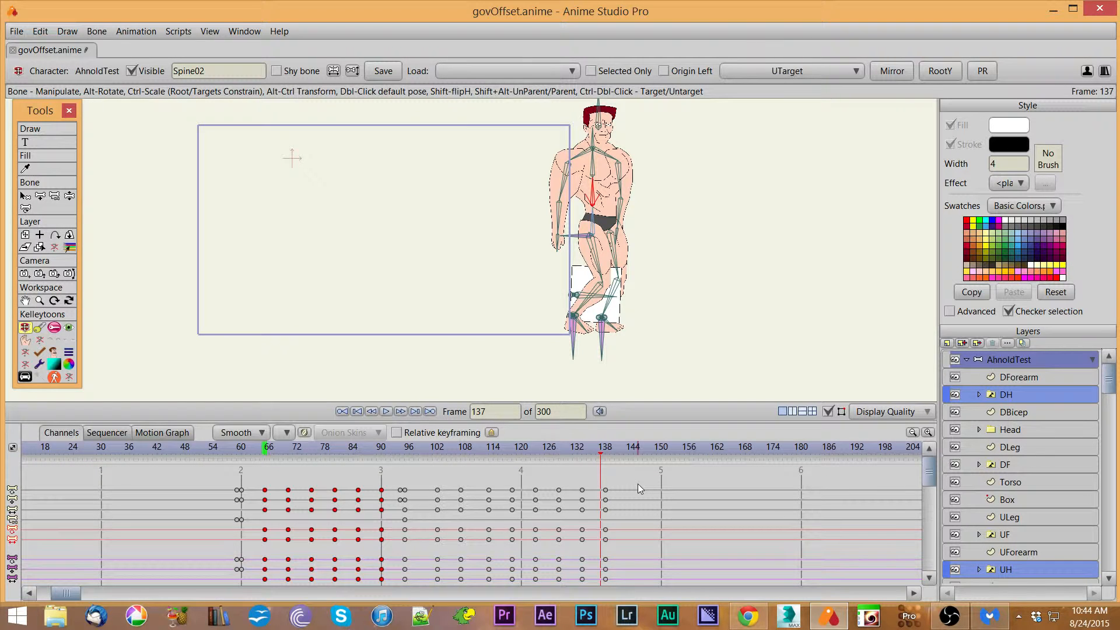
key("ctrl+z")
Step: At frame 113, paste the keys relative to DTarget, review at frame 102, and undo the paste
left_click_drag(480, 448, 488, 449)
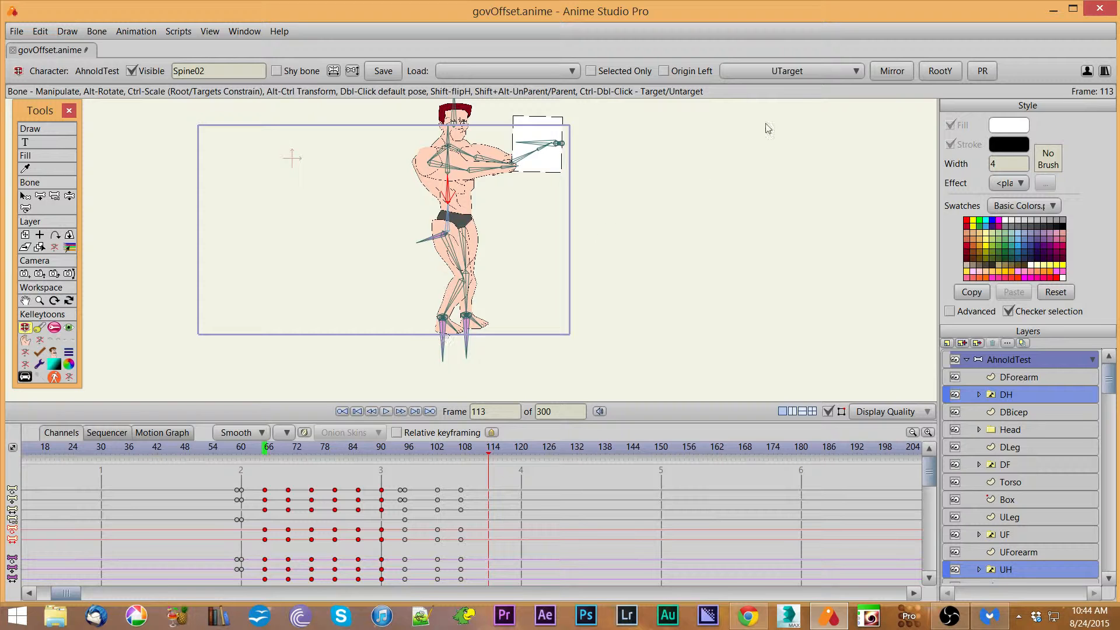
left_click(816, 71)
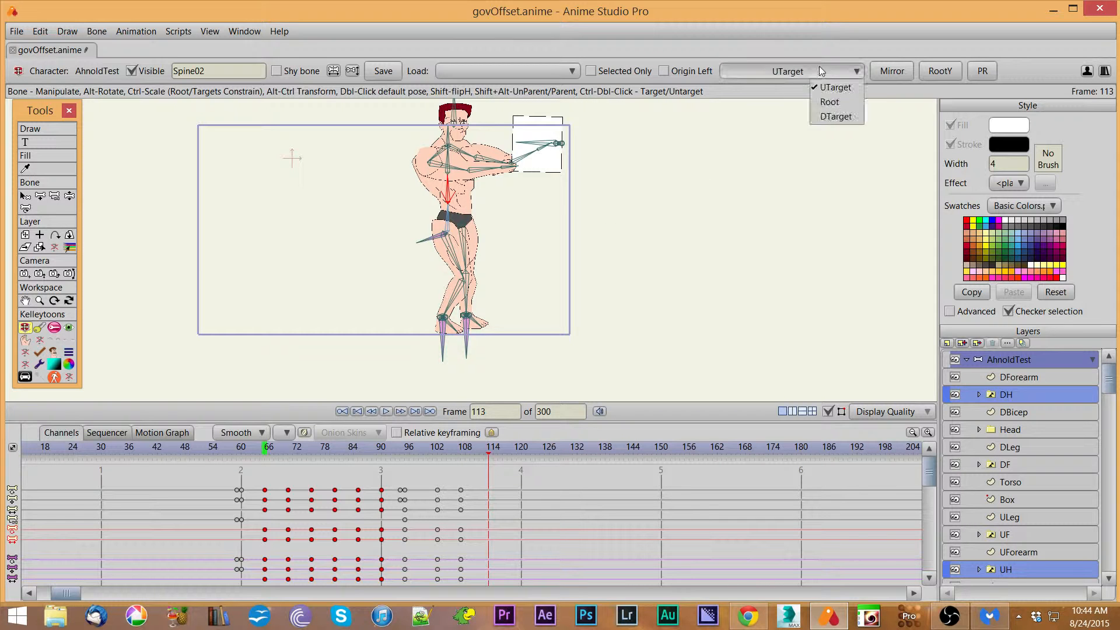
left_click(826, 116)
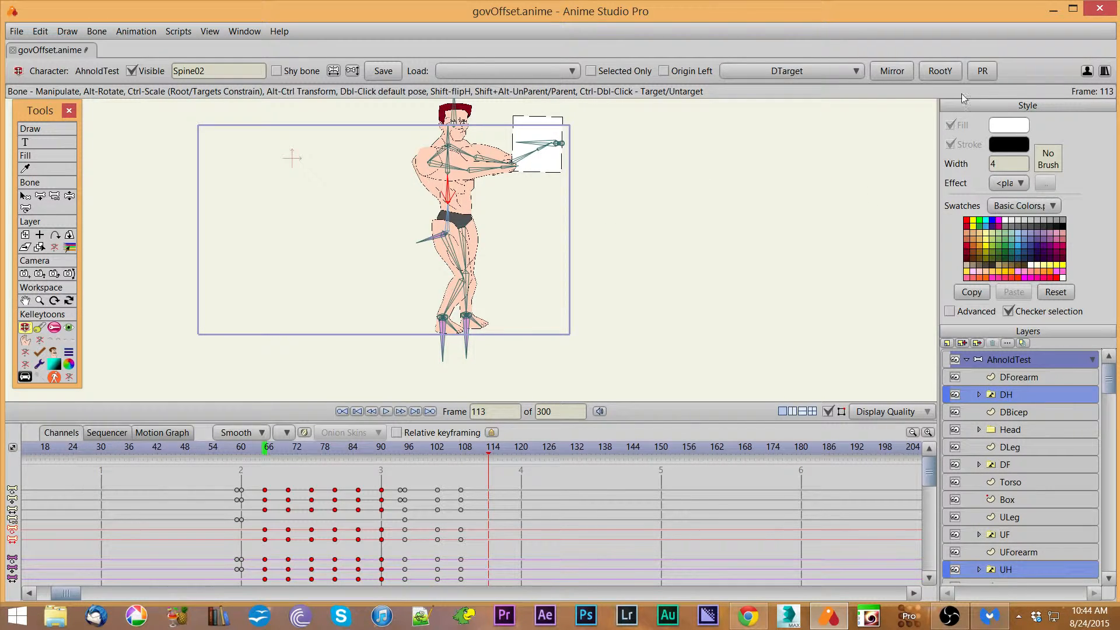
left_click_drag(427, 449, 440, 482)
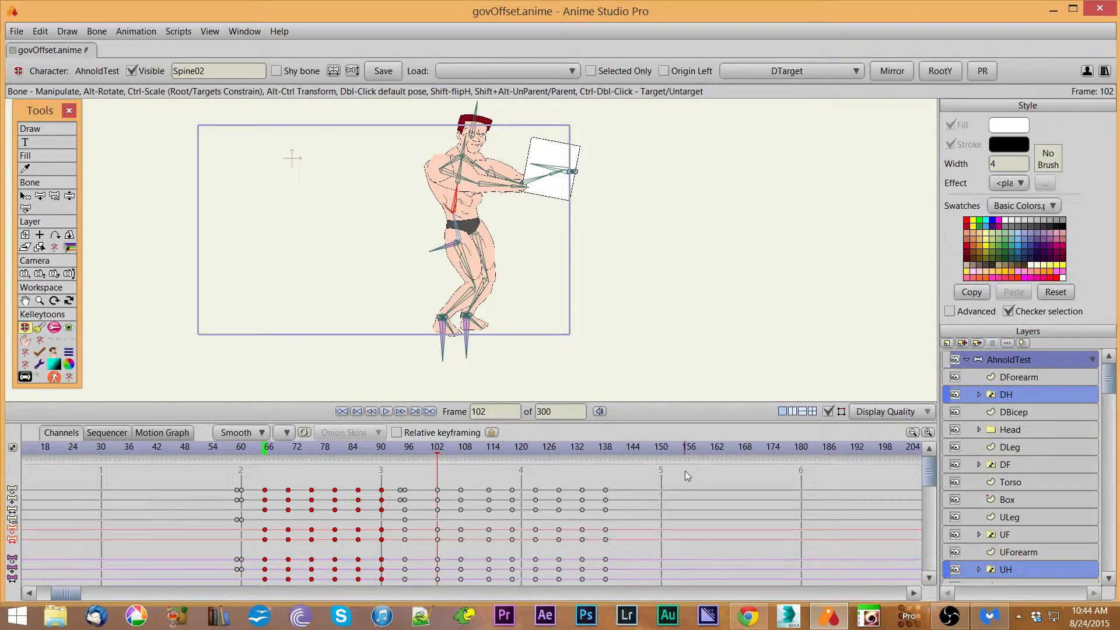
key("ctrl+z")
Step: Select the leg bones and at frame 114 paste the keys relative to DTarget with the PR script
left_click(25, 196)
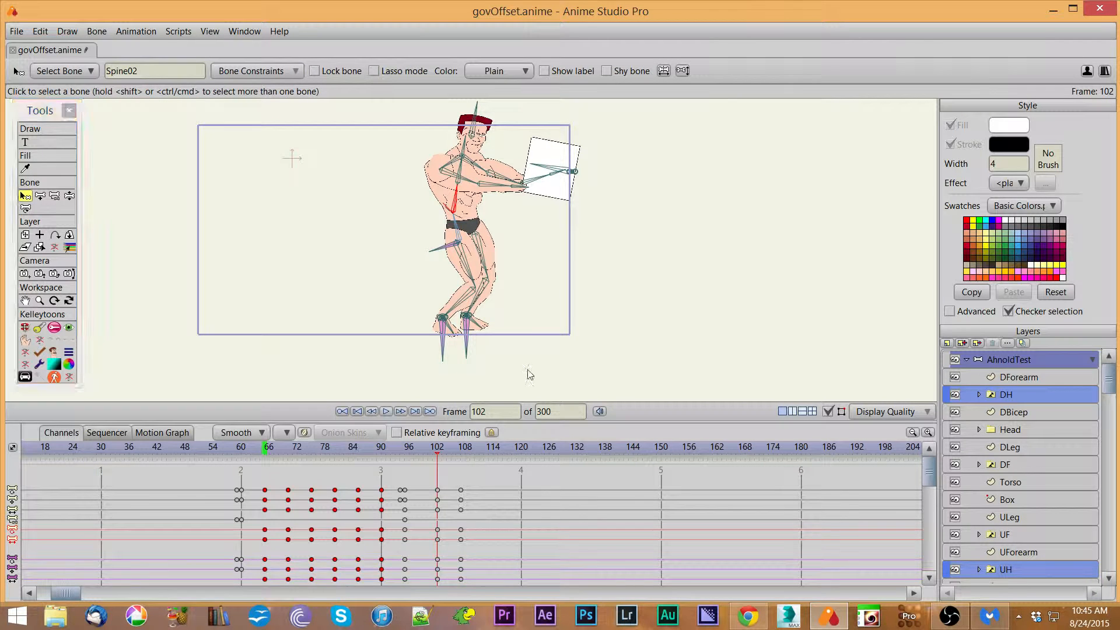
left_click_drag(530, 368, 390, 237)
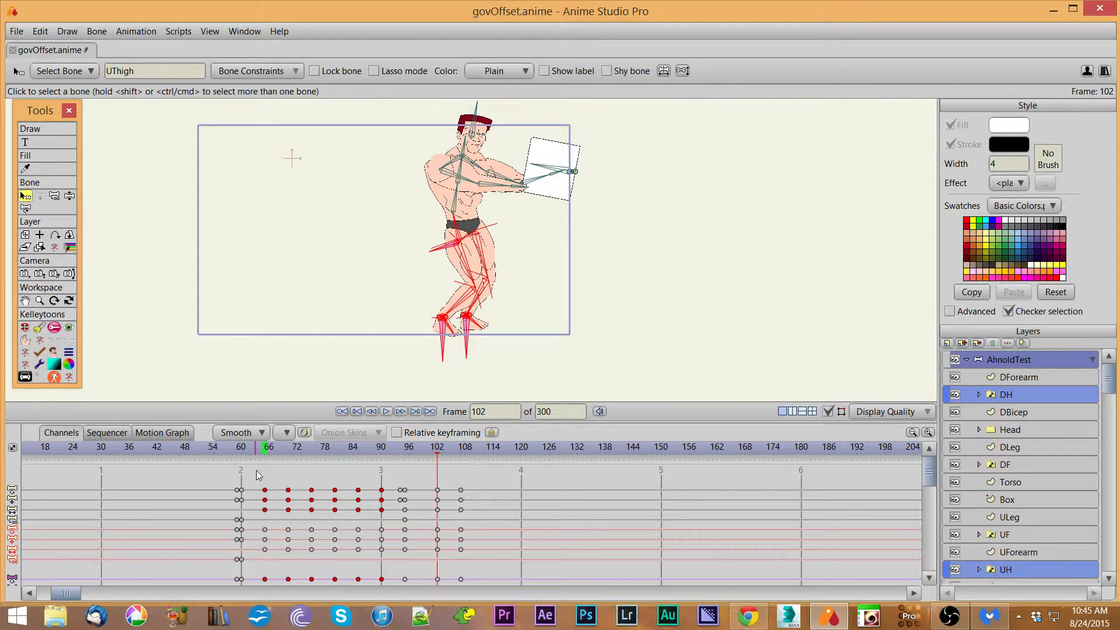
left_click(494, 454)
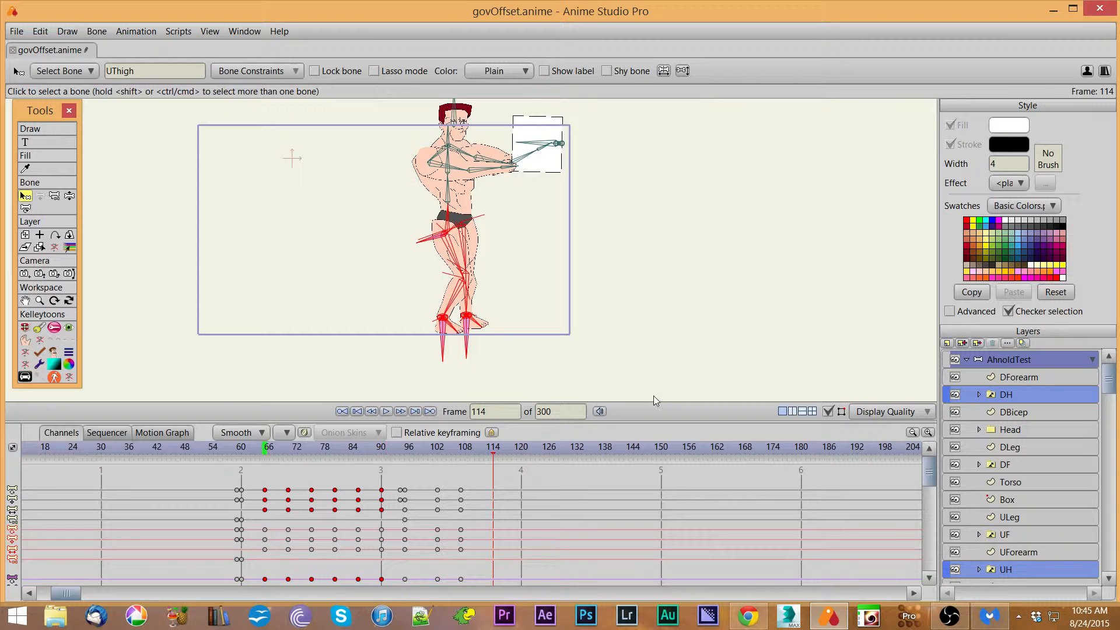
left_click(25, 328)
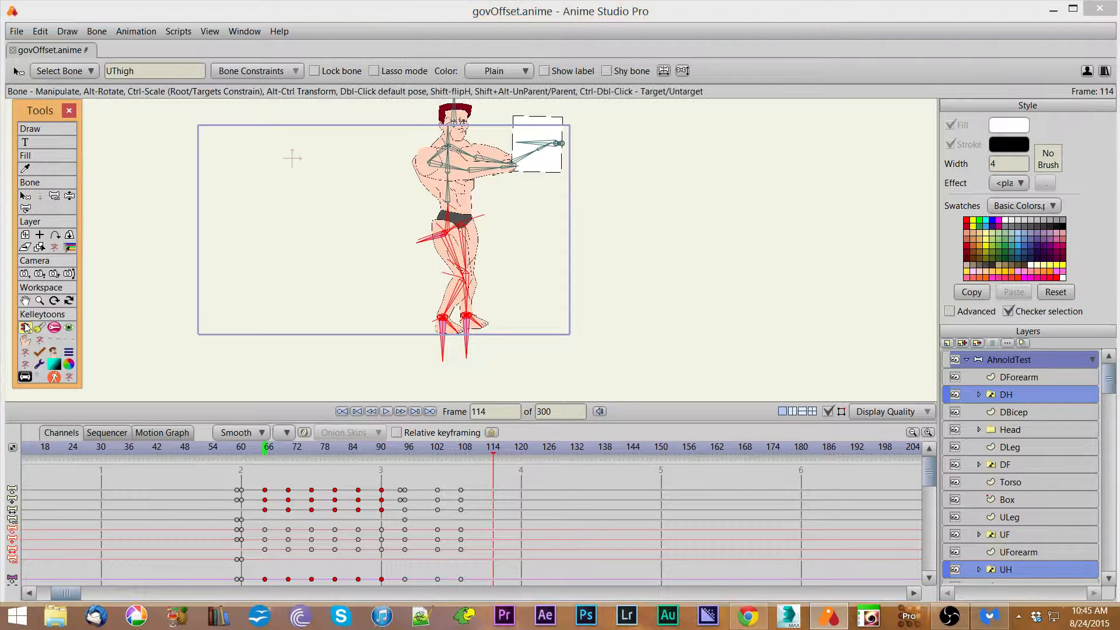
left_click(794, 70)
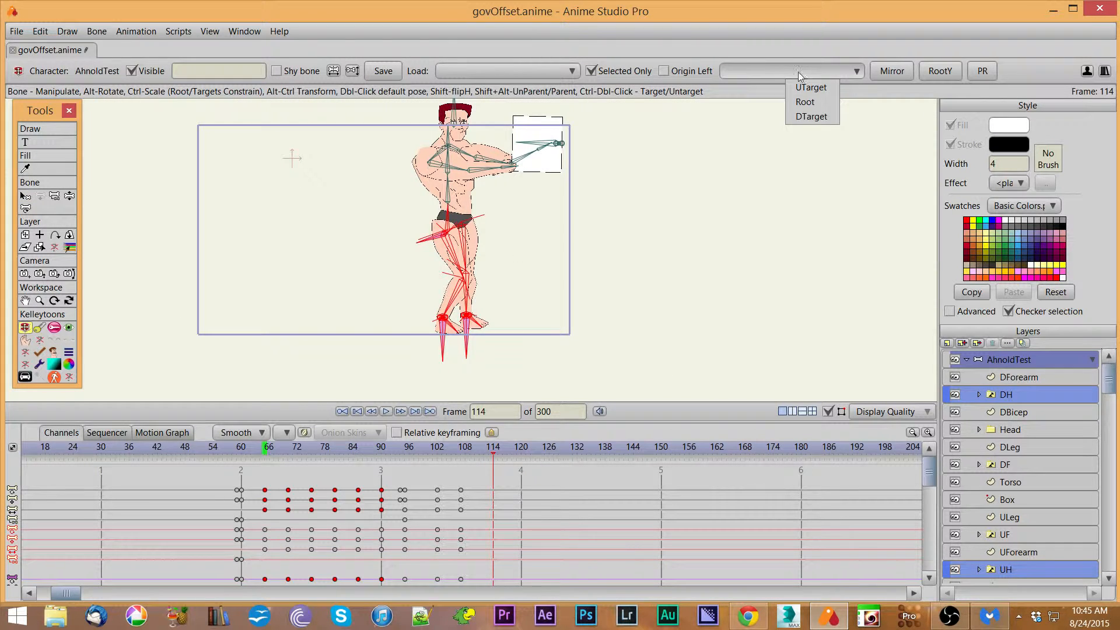
left_click(810, 116)
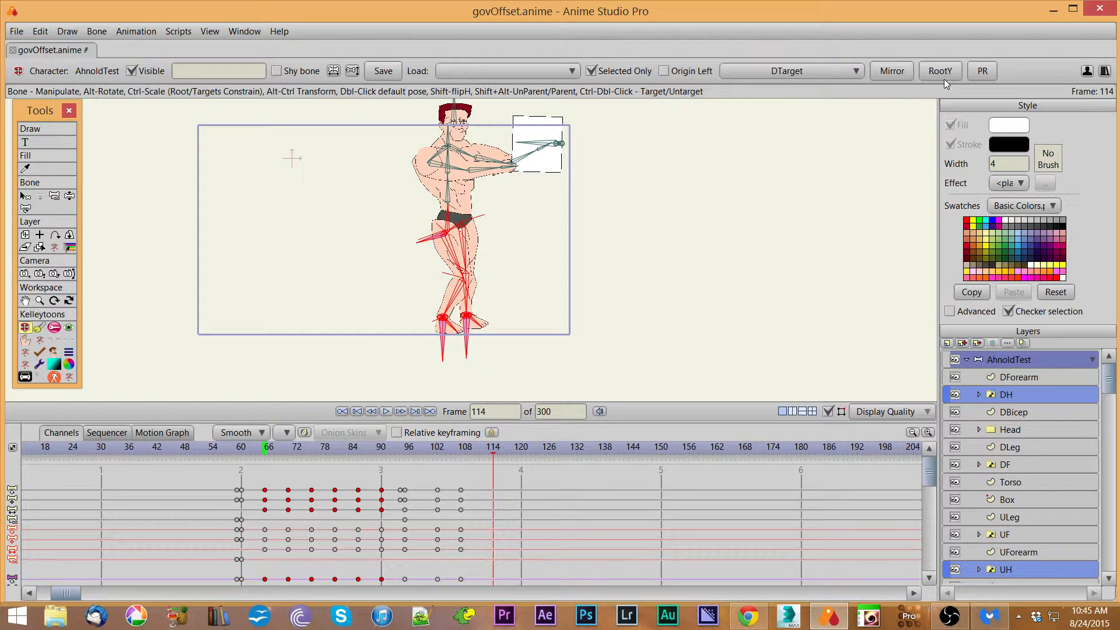
left_click(980, 74)
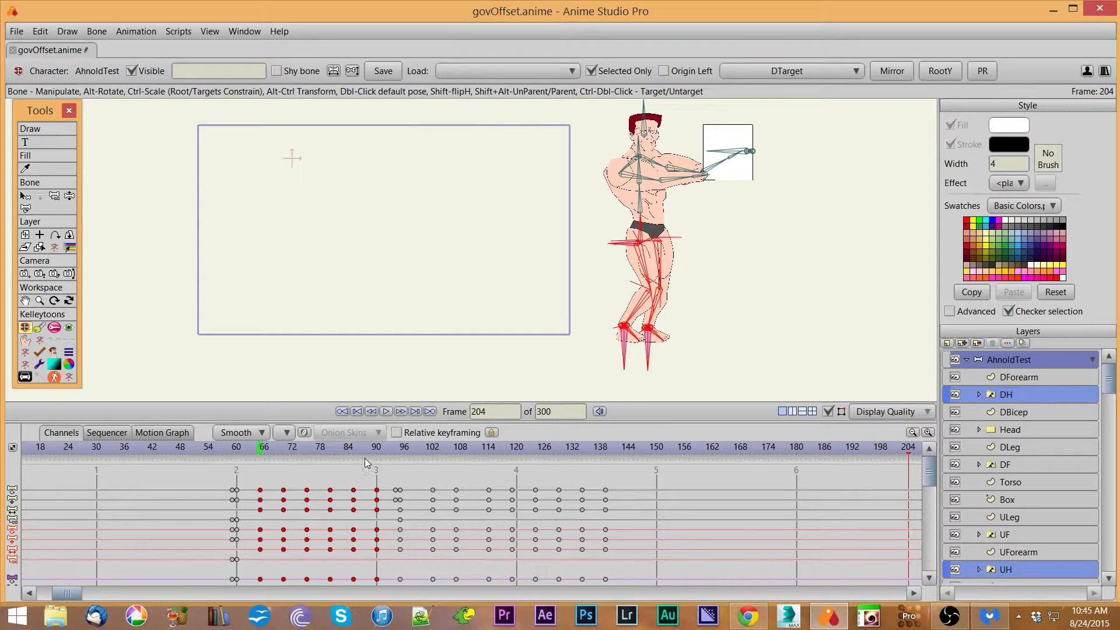
left_click_drag(354, 453, 633, 460)
mouse_move(630, 457)
left_mouse_down()
mouse_move(478, 458)
mouse_move(635, 454)
left_mouse_up()
Step: At frame 145, select the UTarget foot target and raise it up and forward to lift the foot
left_click(25, 196)
left_click(288, 281)
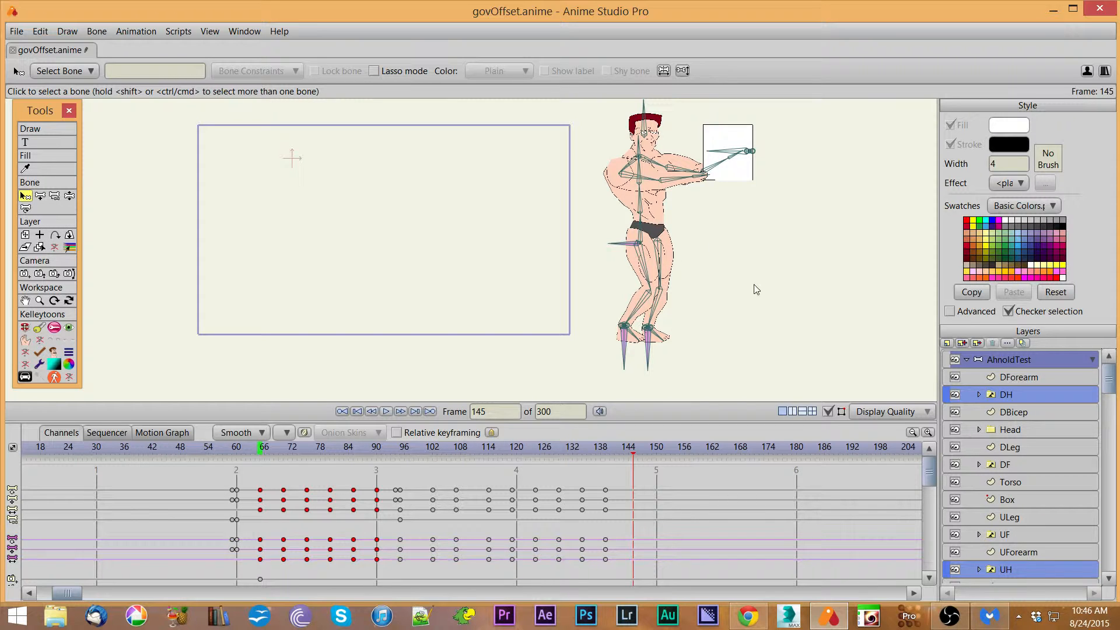
left_click(648, 350)
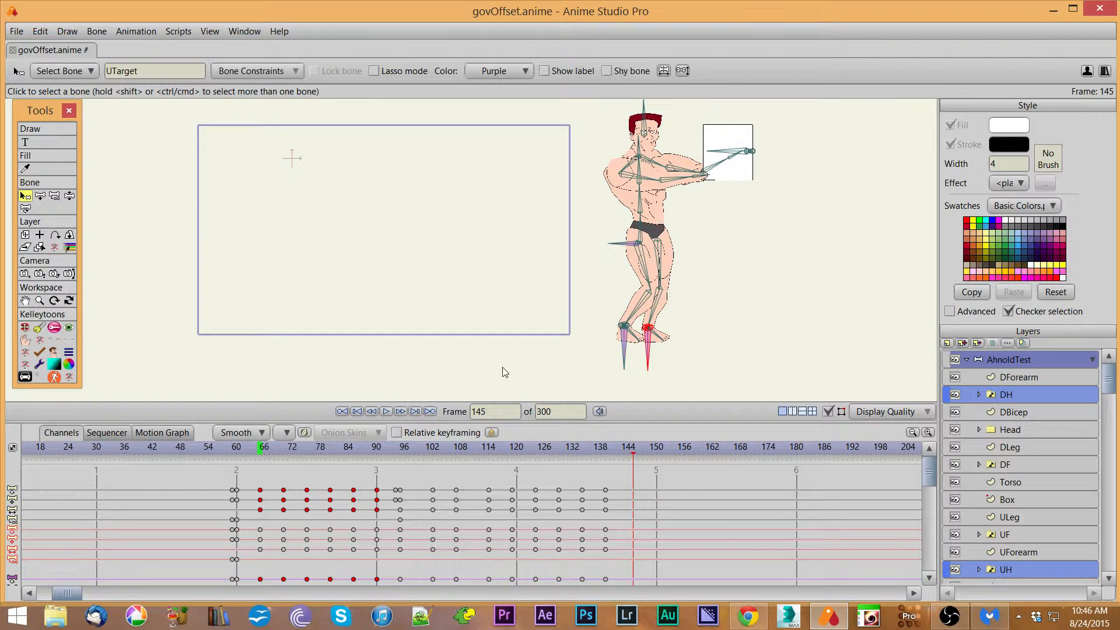
left_click(68, 328)
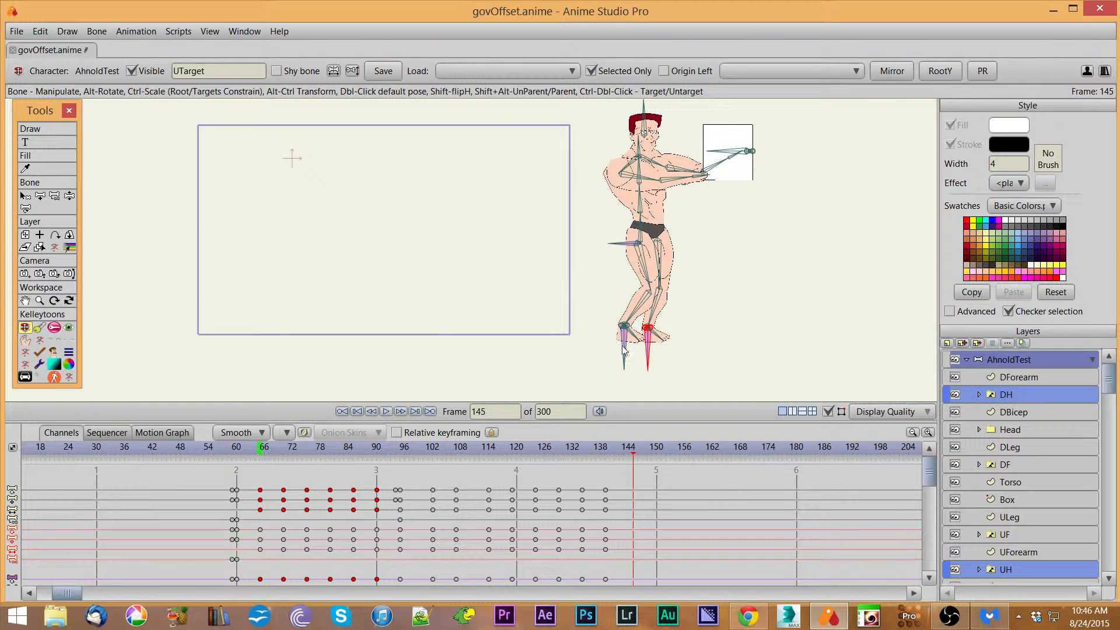
left_click_drag(642, 349, 680, 311)
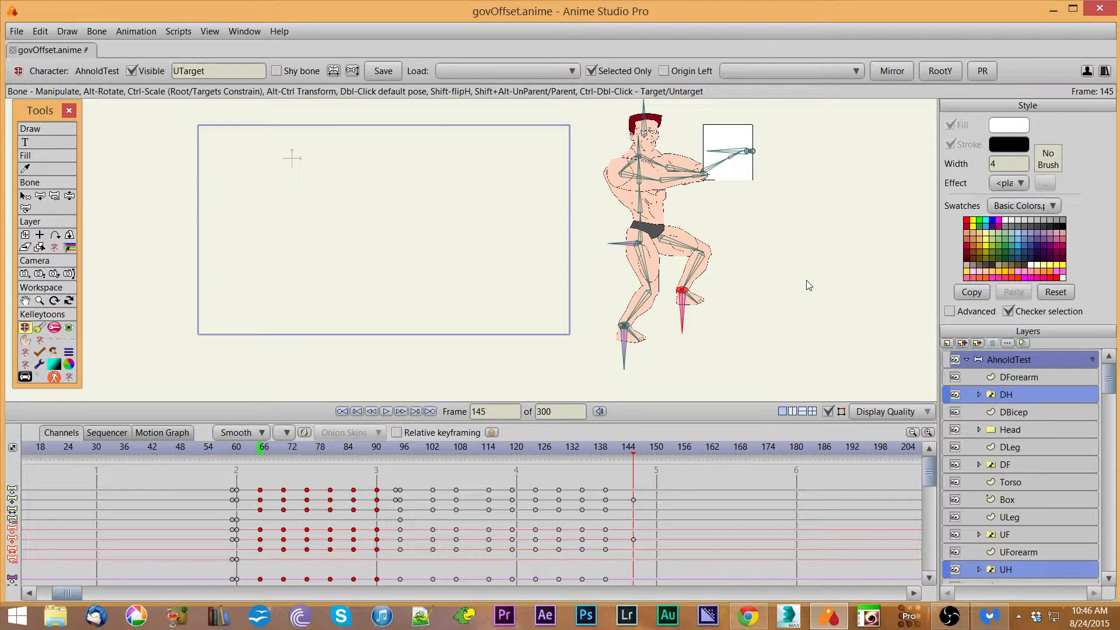
key("ctrl+f")
Step: Select the leg bones, paste the keys relative to UTarget with the PR script, and scrub to frame 134
left_click(857, 72)
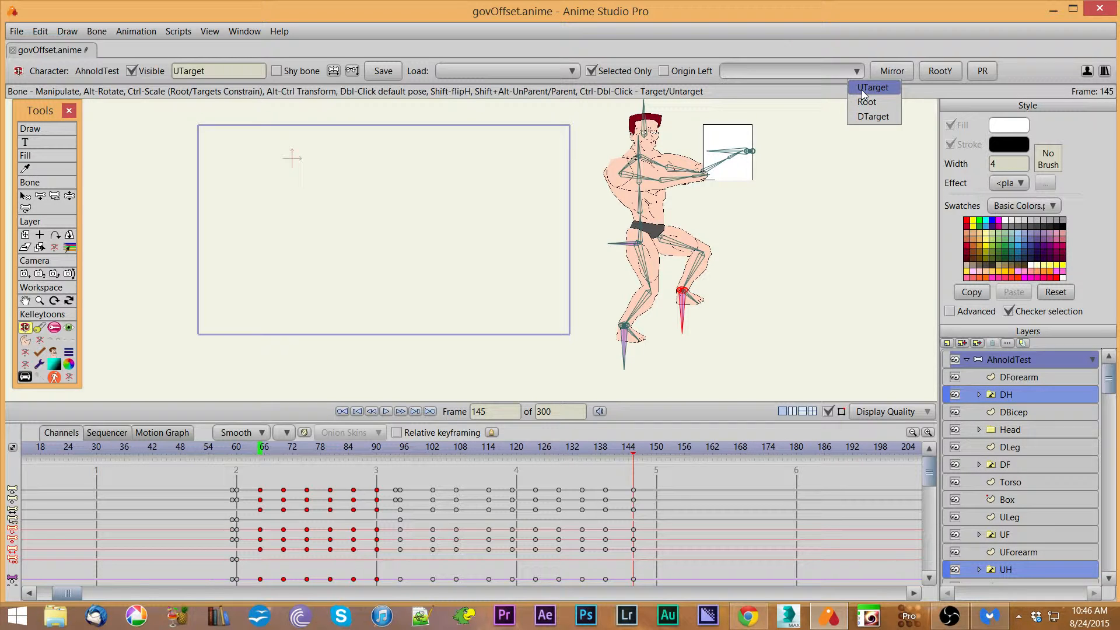
left_click(863, 90)
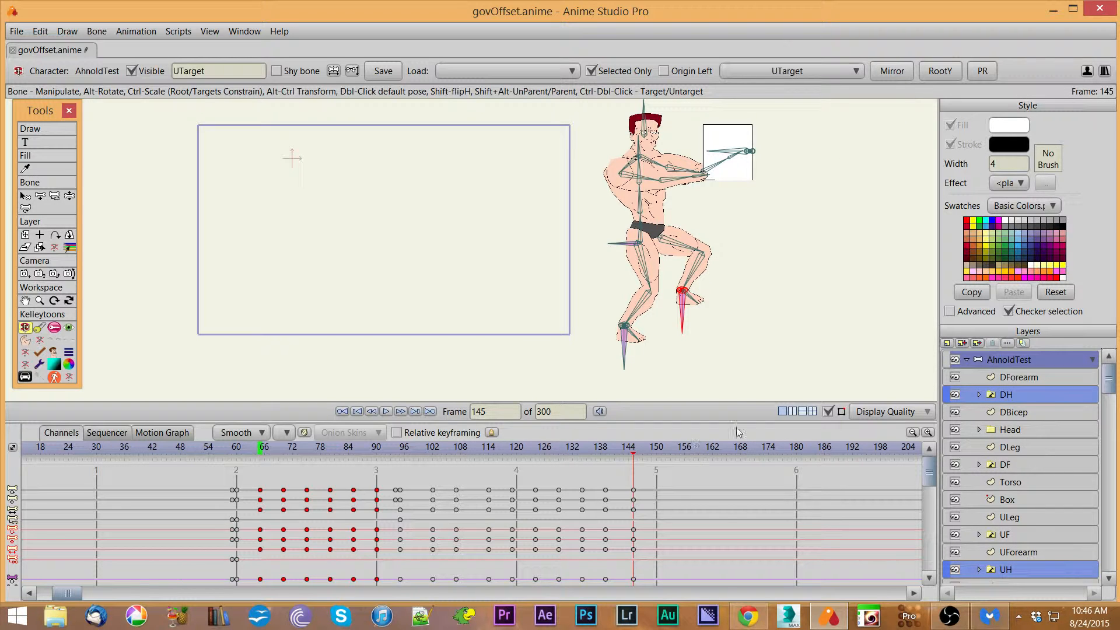
left_click(25, 197)
left_click_drag(748, 391, 558, 219)
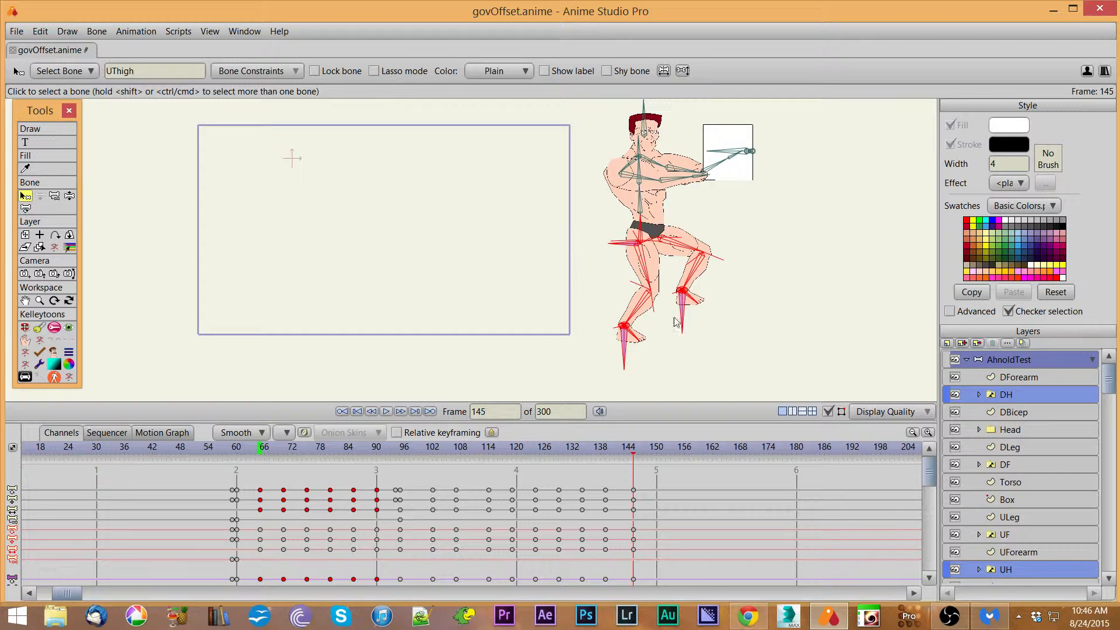
left_click(25, 327)
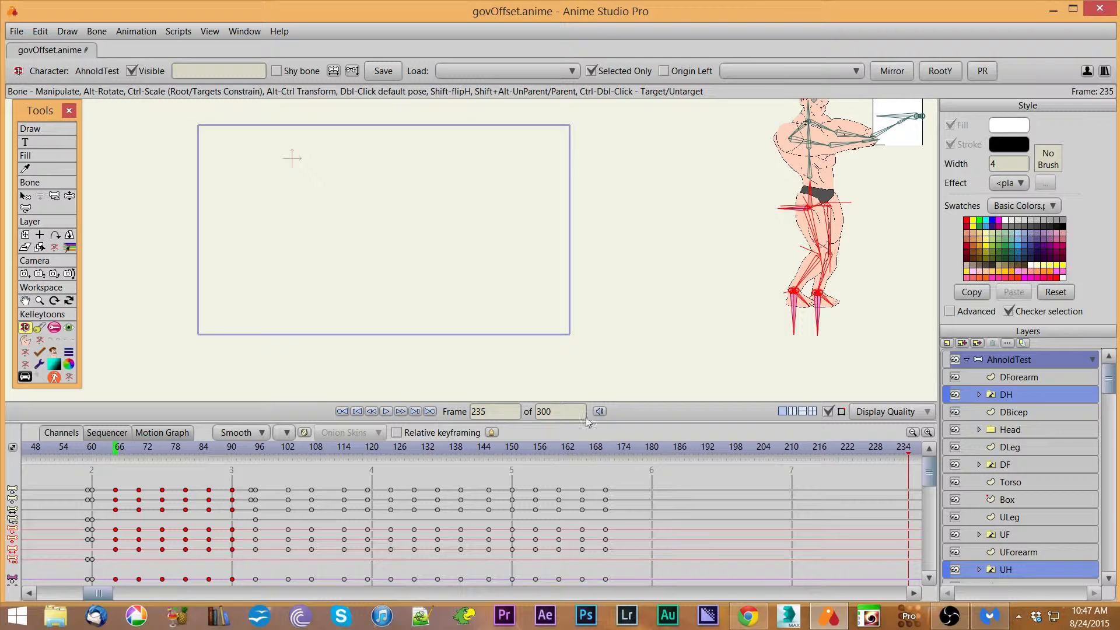
left_click_drag(257, 455, 439, 474)
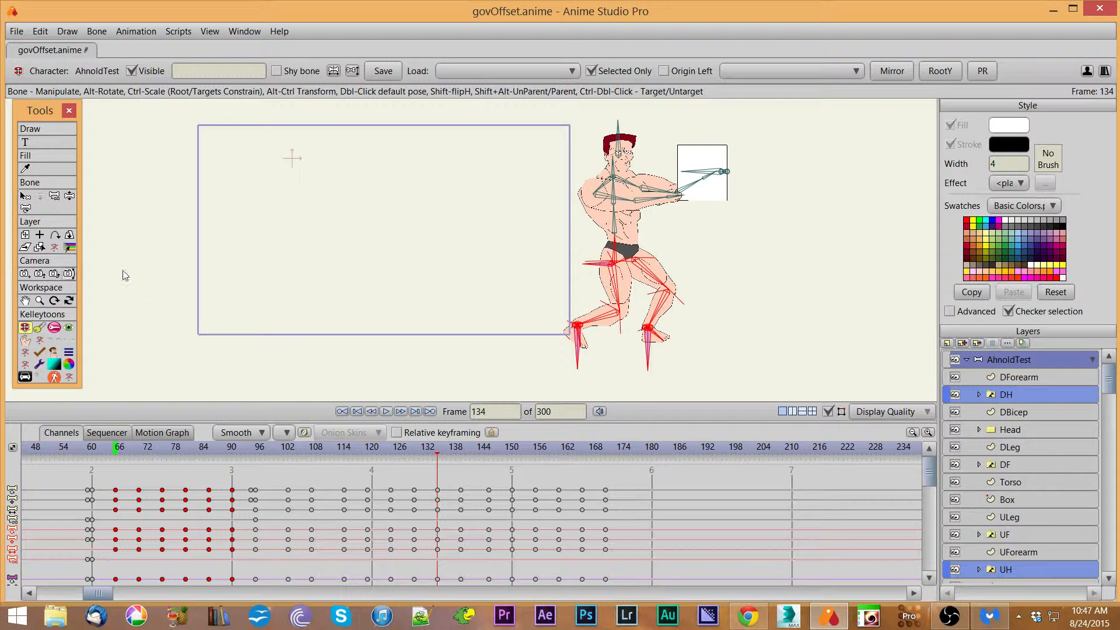
Step: Select the DTarget foot target with the bone selection tool and select its keys around frame 139 in the timeline
left_click(25, 196)
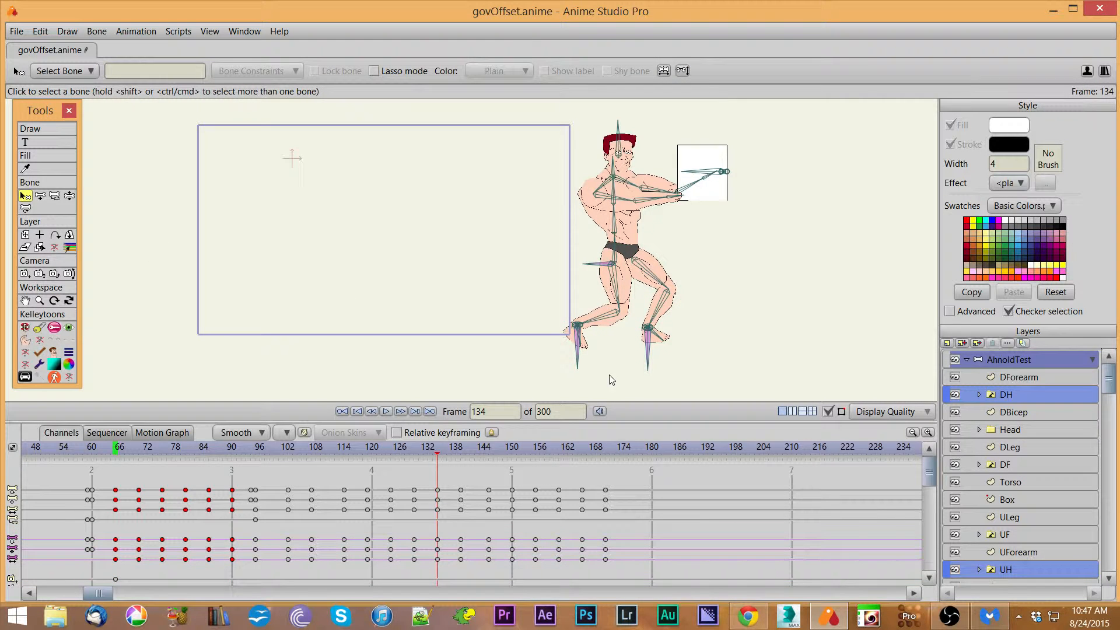
left_click(579, 366)
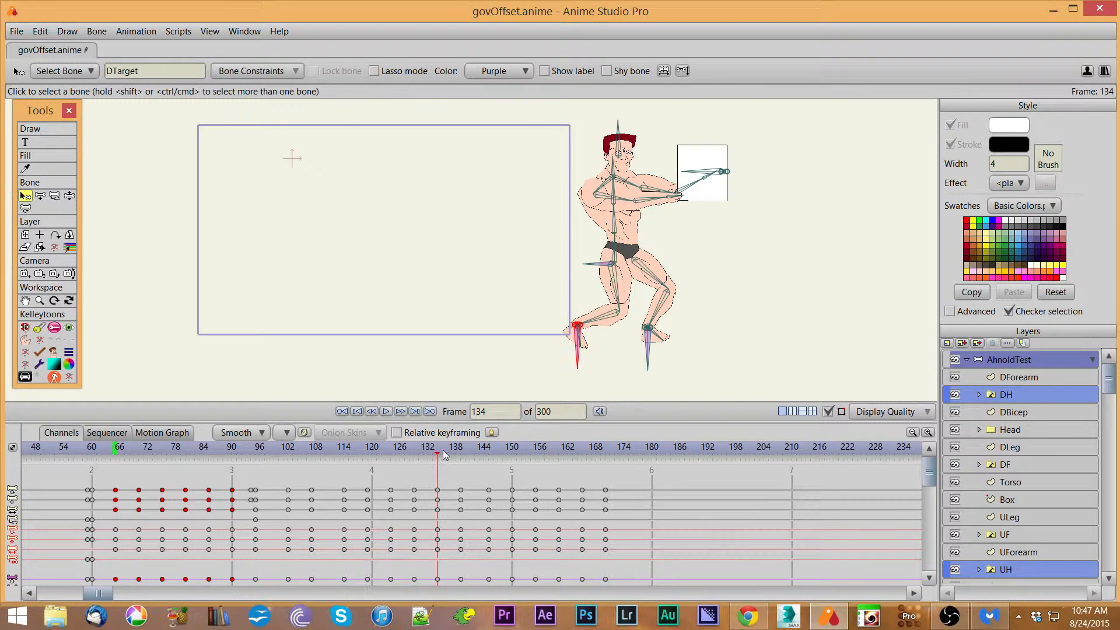
left_click_drag(440, 454, 464, 466)
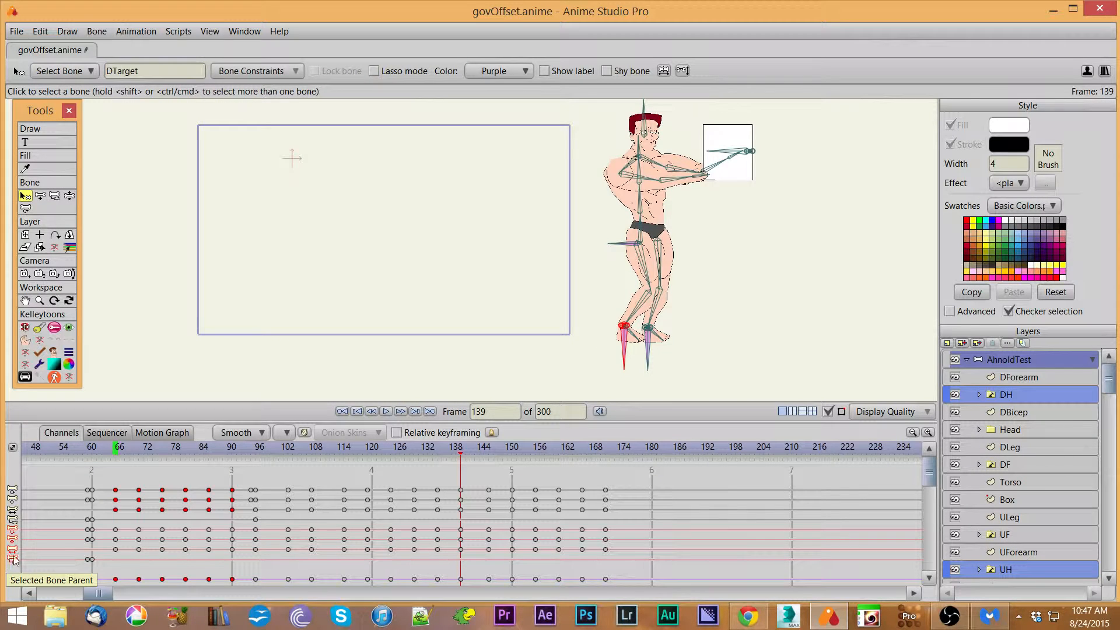
left_click_drag(473, 559, 459, 531)
Step: At frame 145, undo the last change to the foot targets
left_click(489, 454)
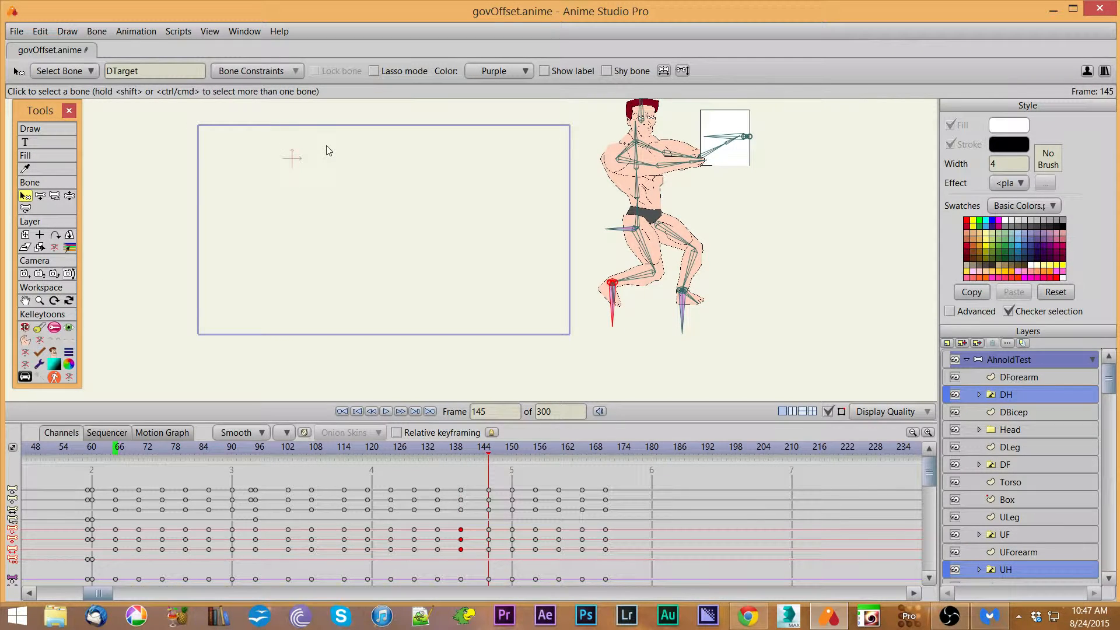
key("ctrl+z")
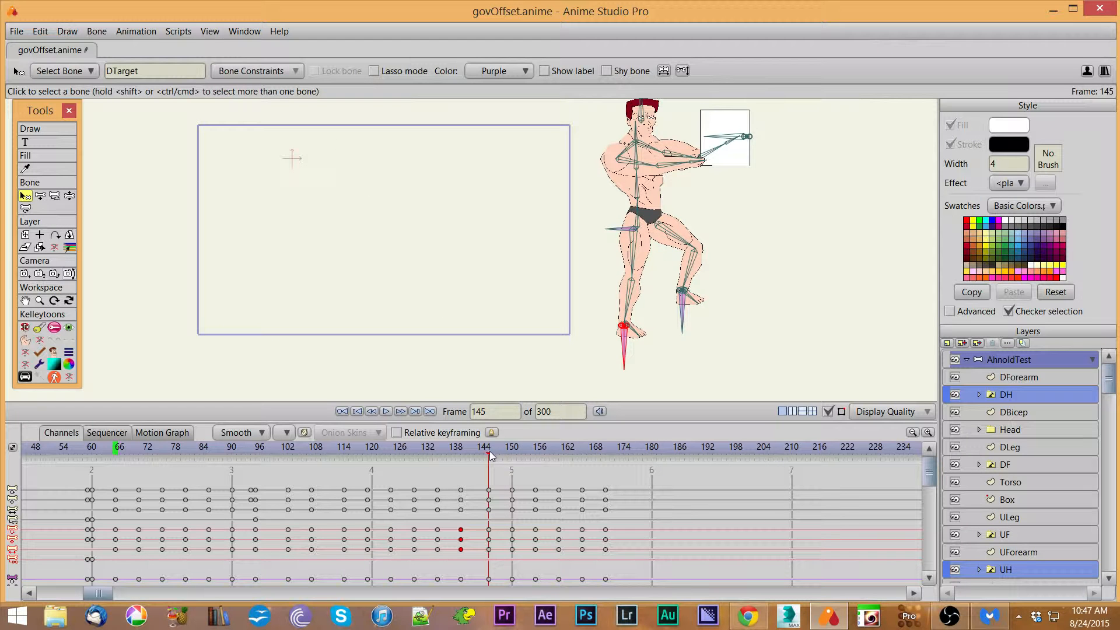
Step: Review the walk by scrubbing to frame 170, then play the animation back from frame 66
left_click_drag(491, 455, 607, 482)
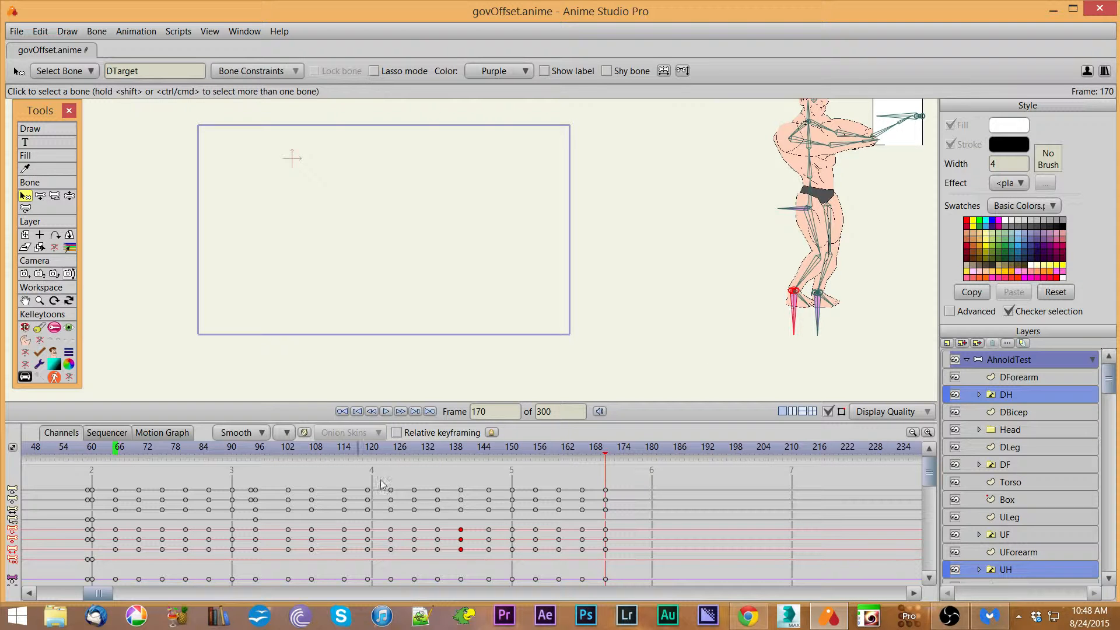
left_click_drag(625, 231, 559, 264)
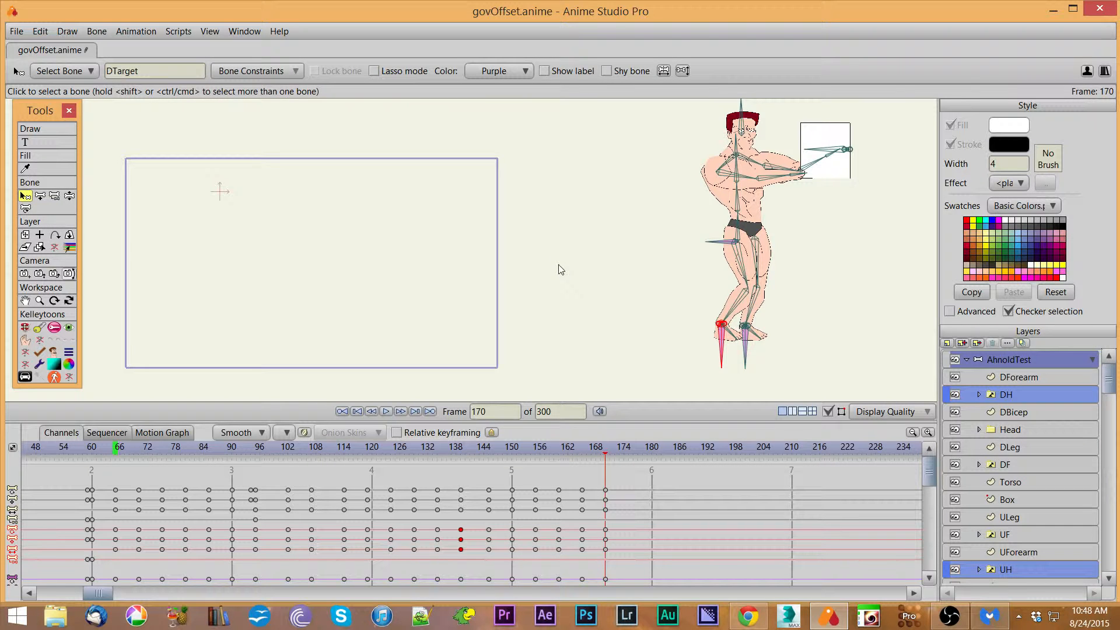
left_click_drag(559, 266, 421, 283)
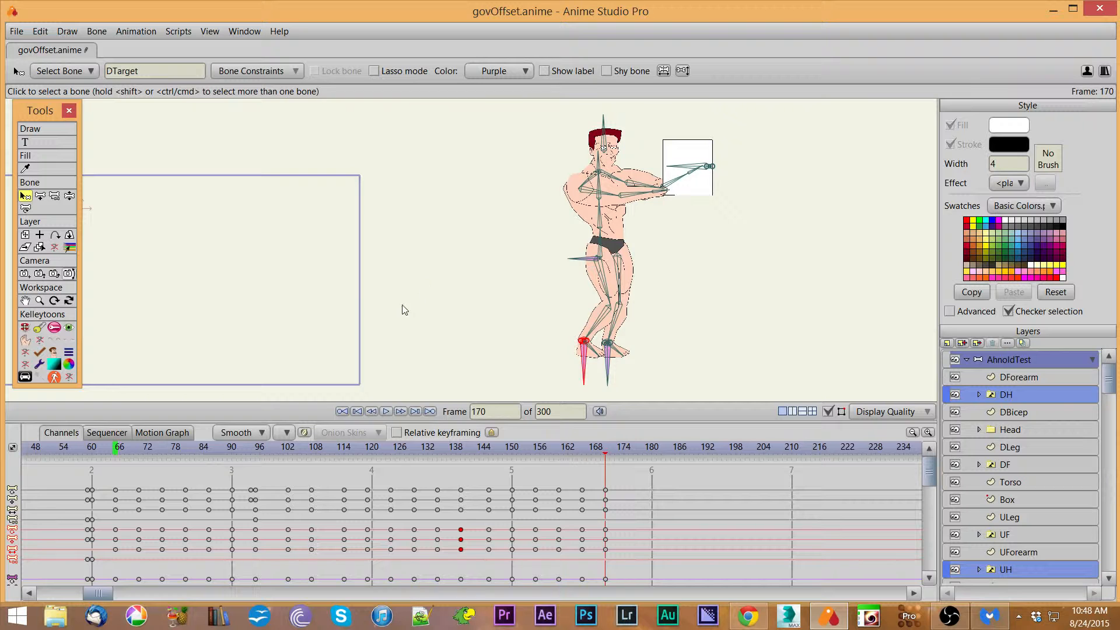
left_click(119, 450)
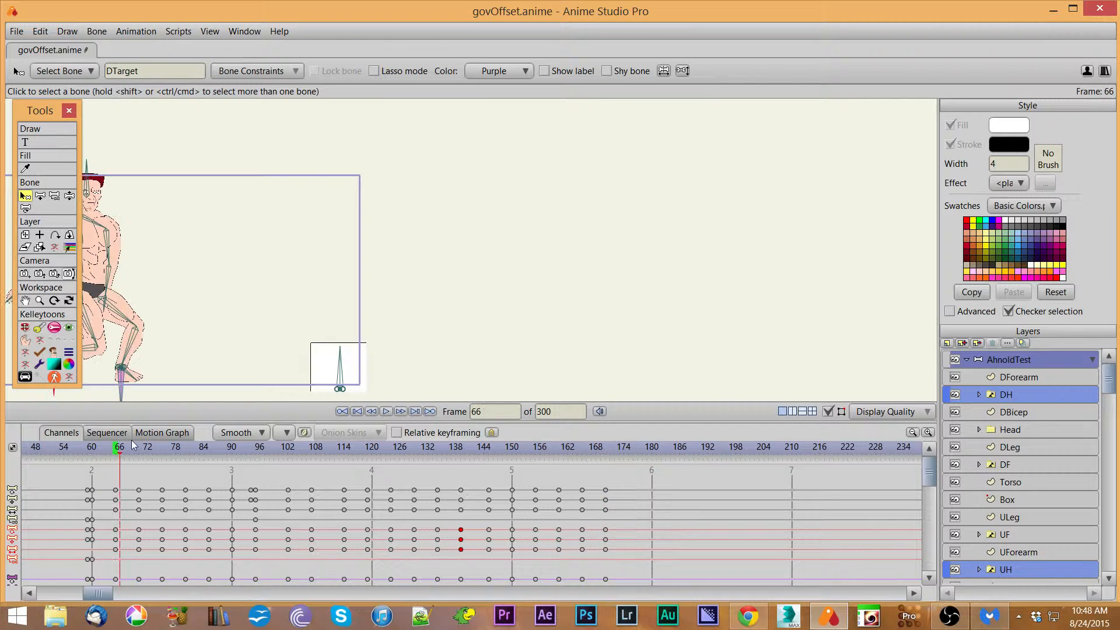
key("space")
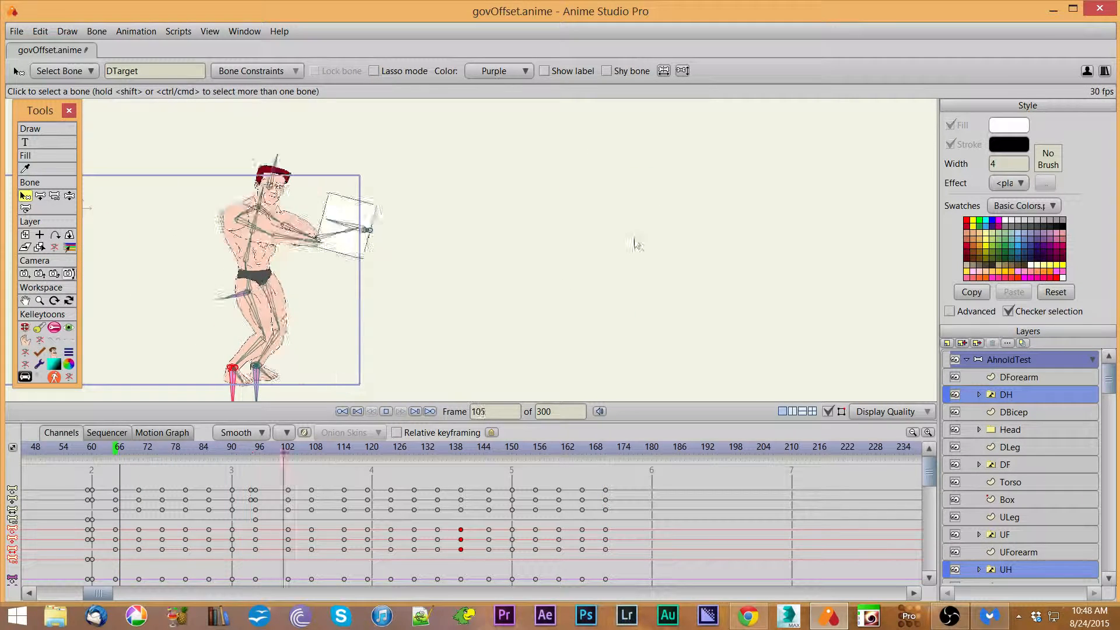